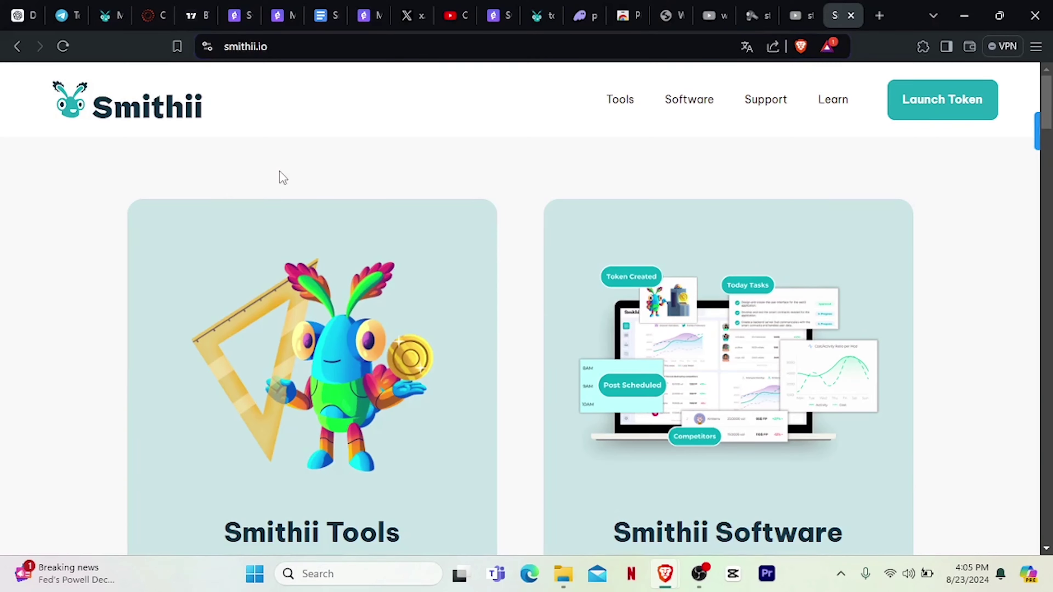
Open the Smithii Tools dashboard at tools.smithii.io
scroll(474, 219, "down", 10)
scroll(472, 226, "down", 15)
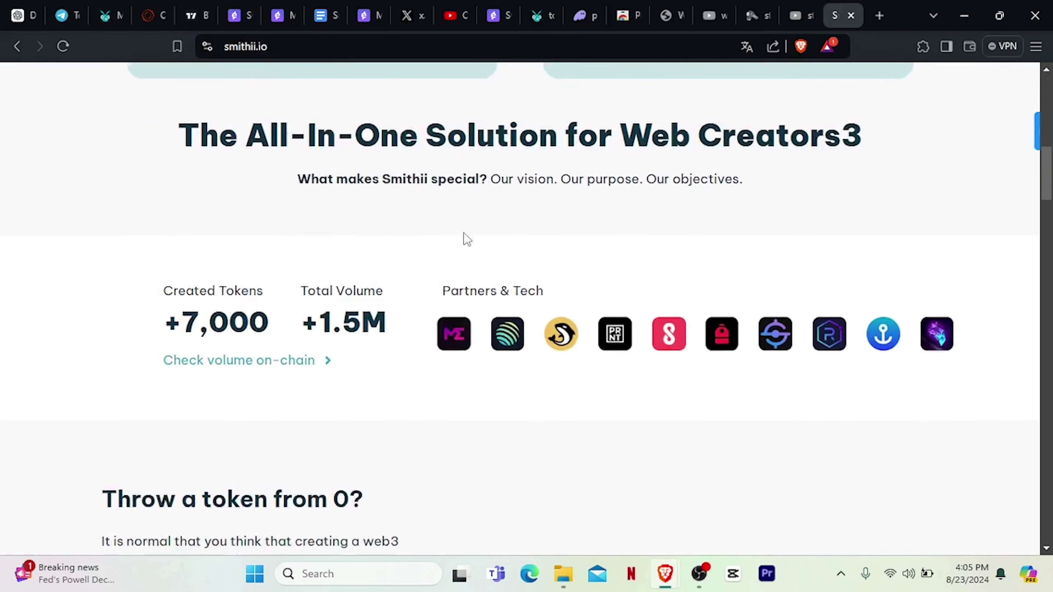
scroll(463, 240, "up", 9)
scroll(466, 244, "up", 8)
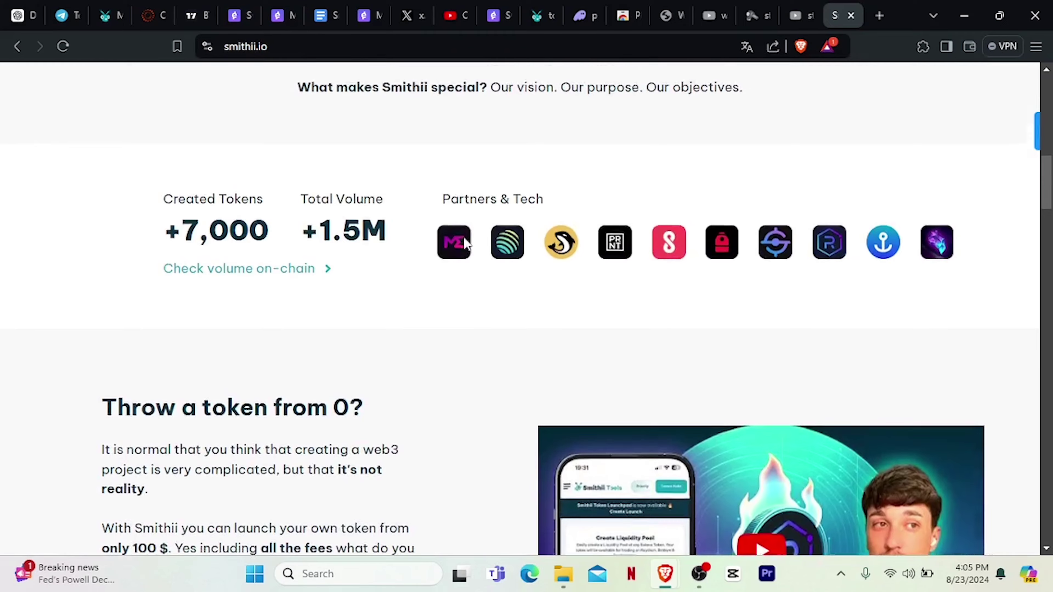
scroll(468, 240, "up", 8)
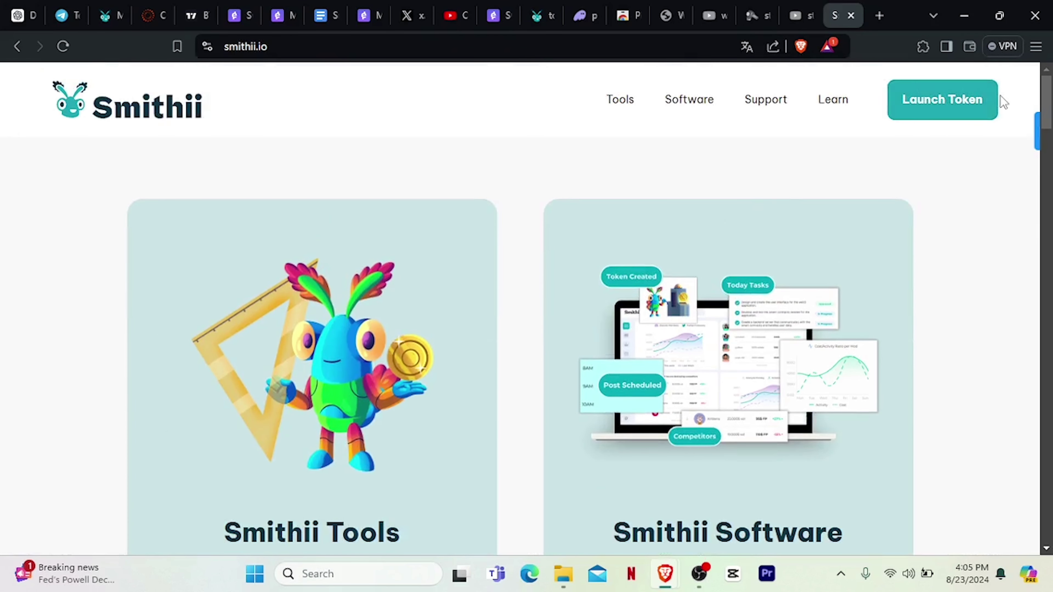
left_click(963, 103)
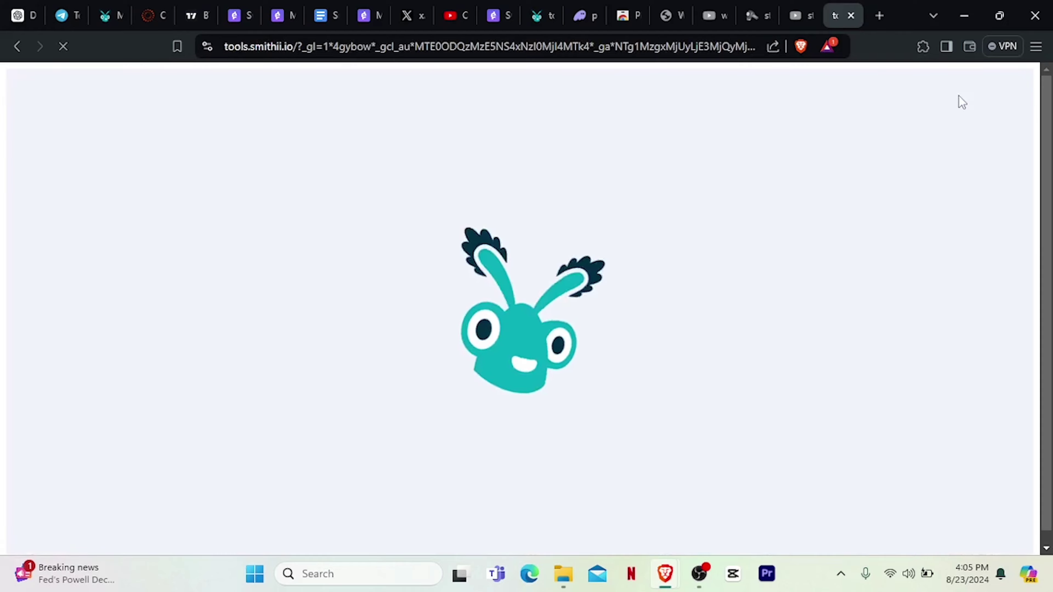
Connect the Phantom wallet to the site on the Solana network
scroll(352, 312, "down", 6)
scroll(315, 308, "up", 6)
scroll(743, 329, "down", 8)
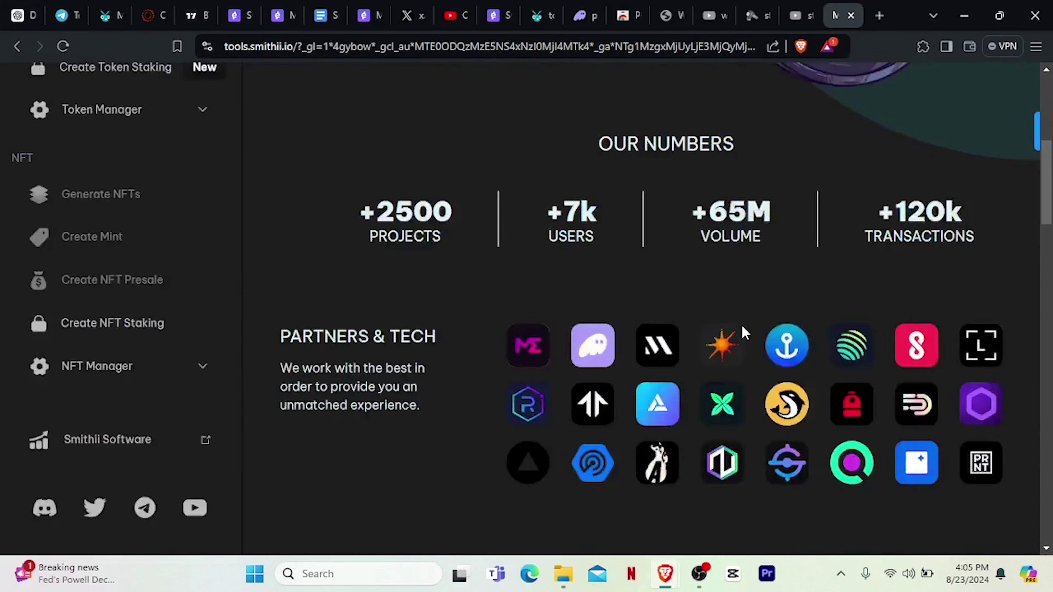
scroll(745, 329, "up", 8)
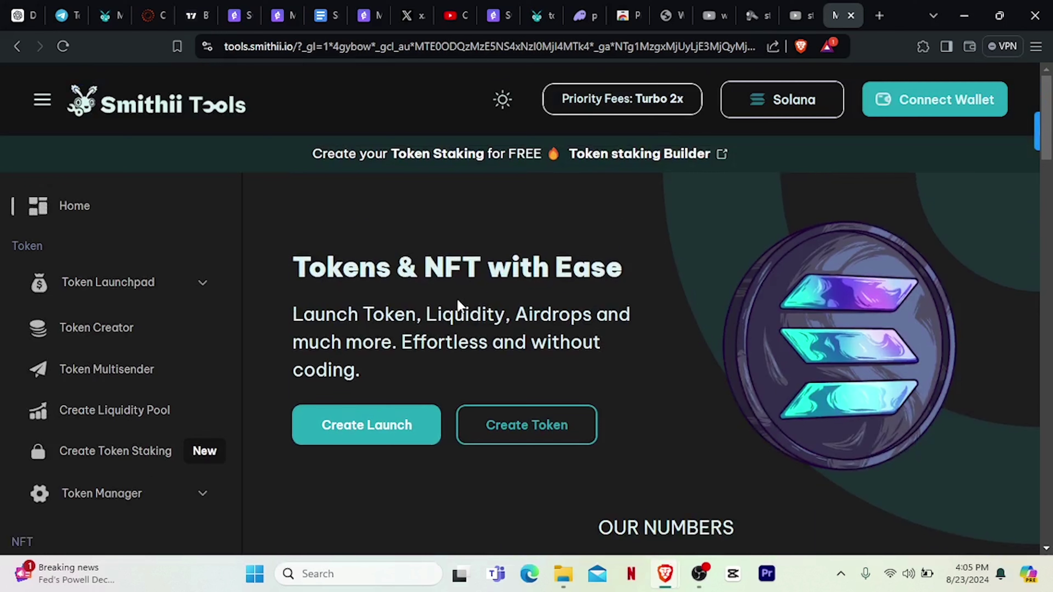
left_click(921, 112)
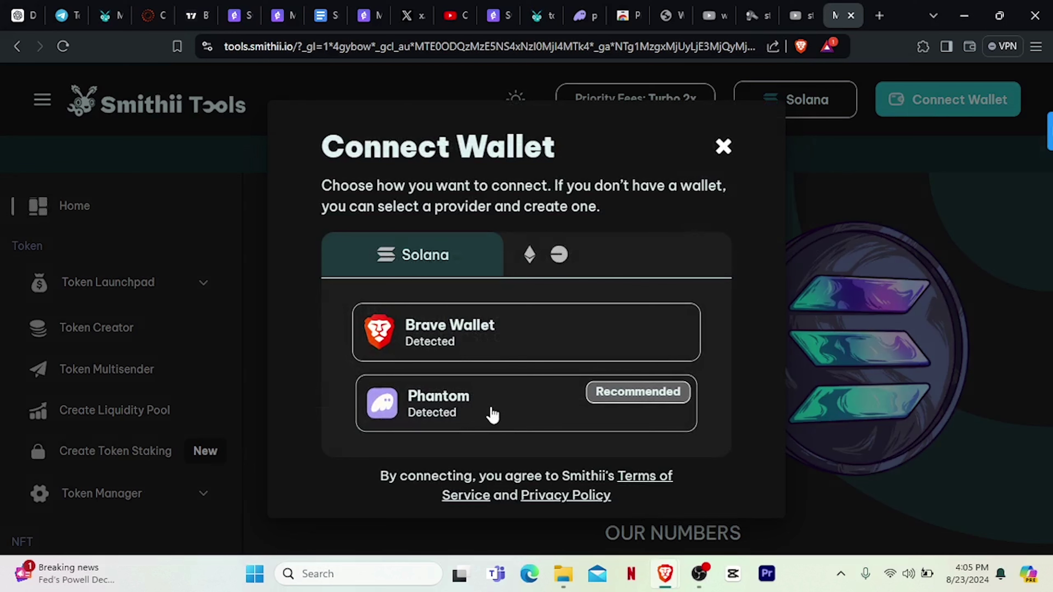
left_click(468, 416)
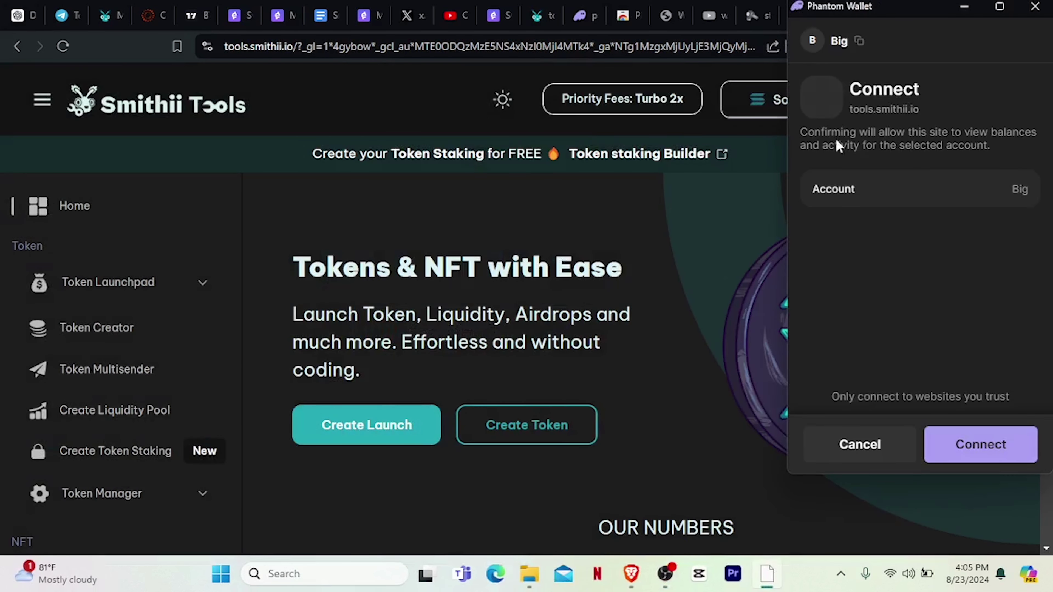
left_click(971, 447)
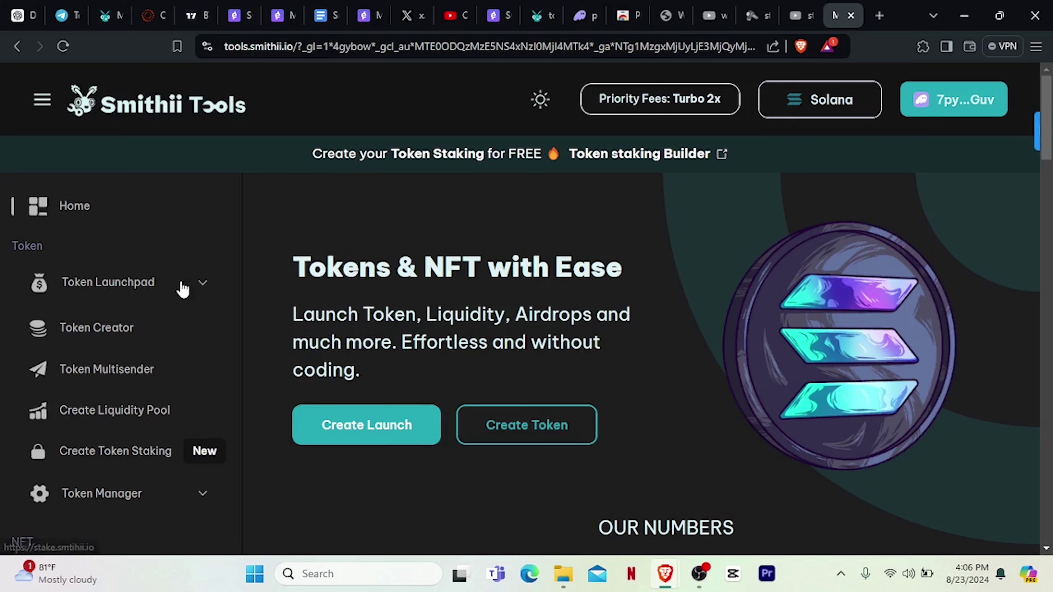
scroll(654, 342, "down", 3)
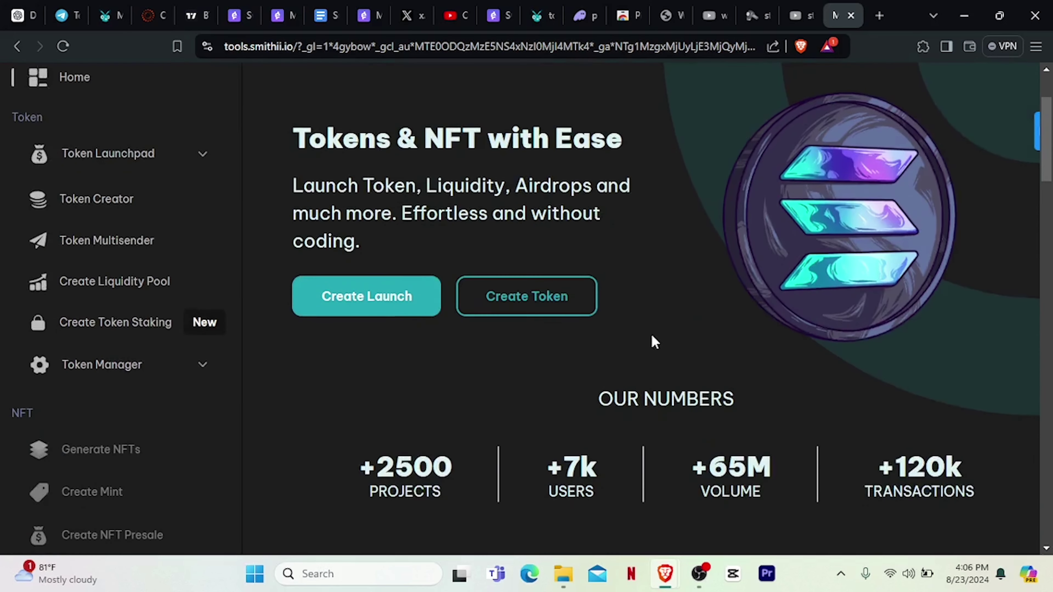
scroll(721, 348, "down", 18)
scroll(726, 355, "up", 20)
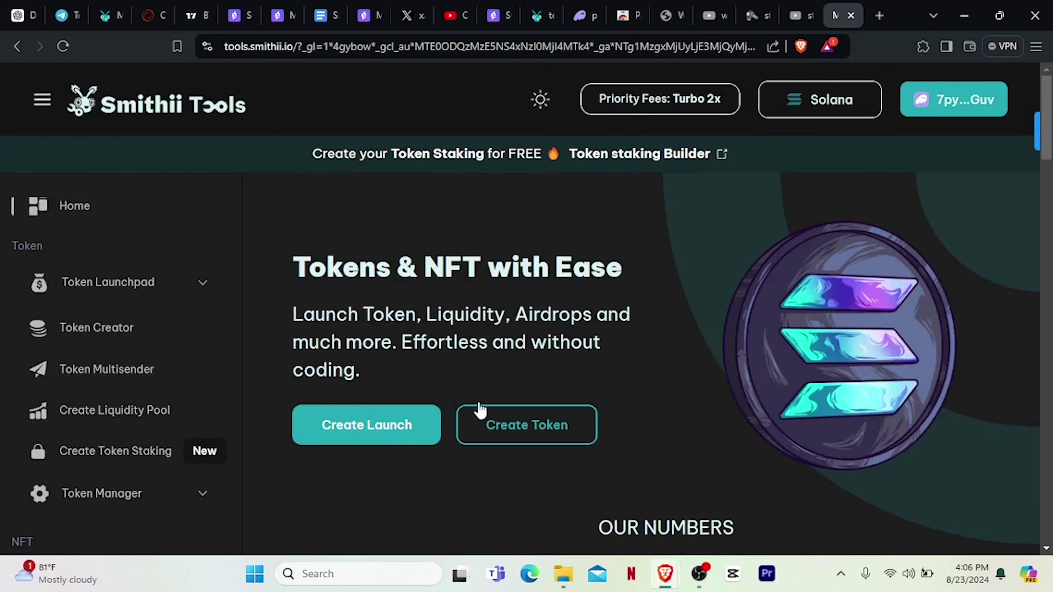
scroll(460, 402, "down", 3)
Open the Token Creator form, check the network list, and keep Solana selected
left_click(532, 321)
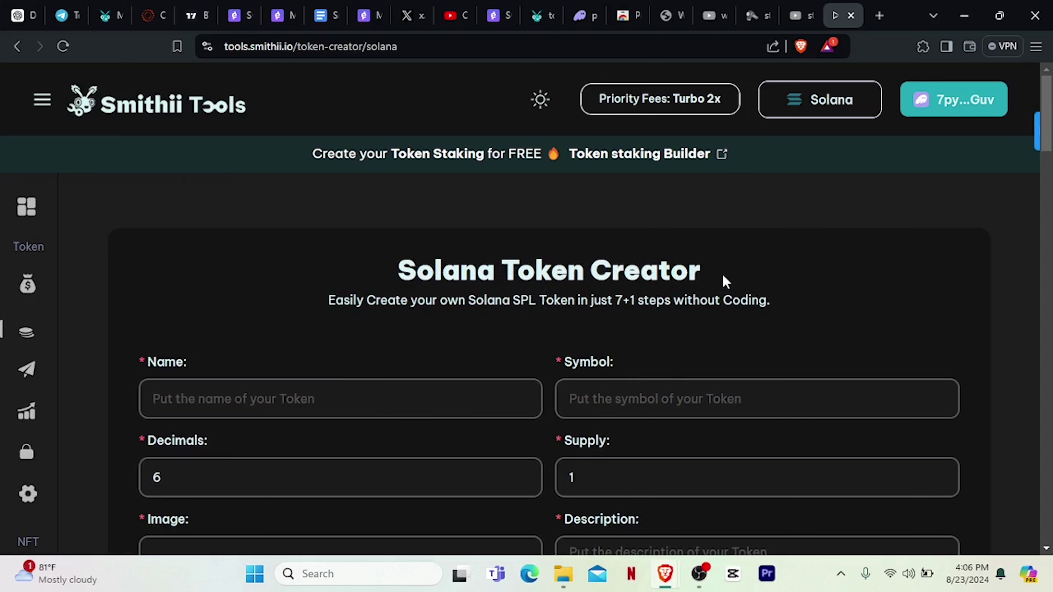
left_click(836, 115)
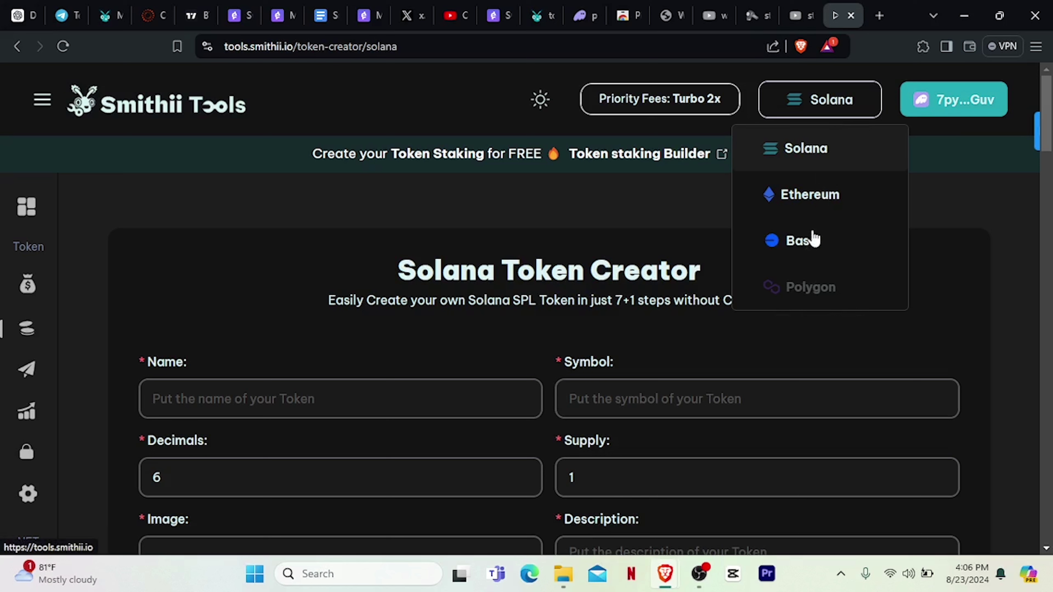
left_click(813, 106)
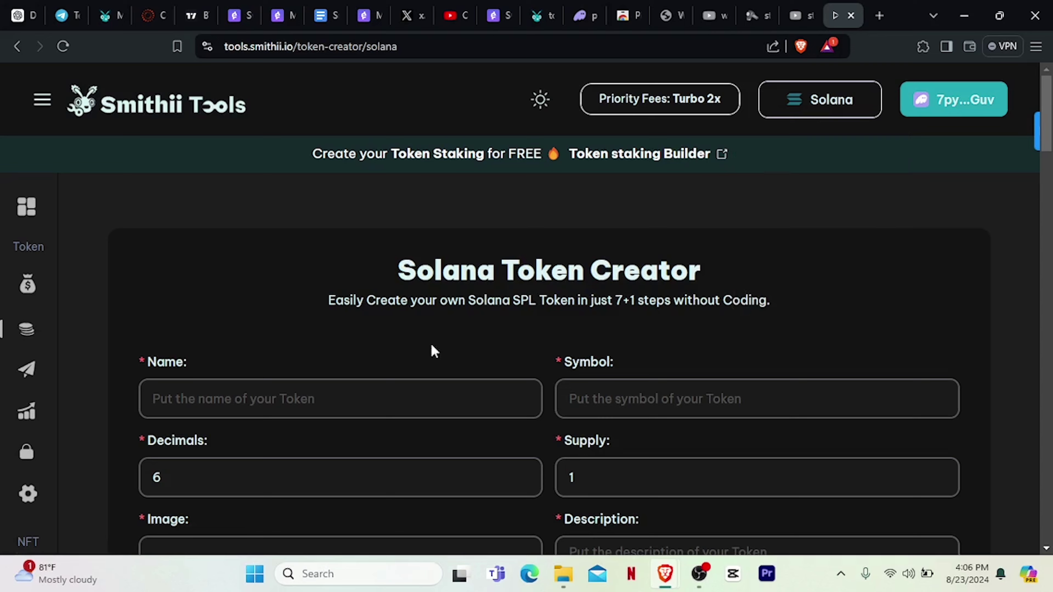
scroll(430, 350, "down", 5)
scroll(500, 350, "up", 3)
left_click(306, 283)
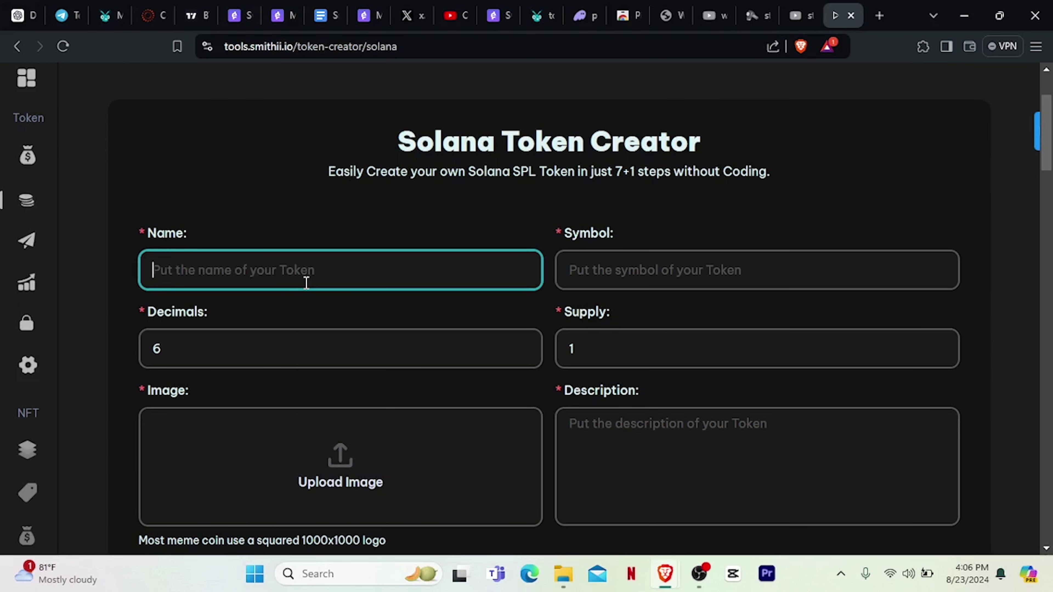
type("Roqc")
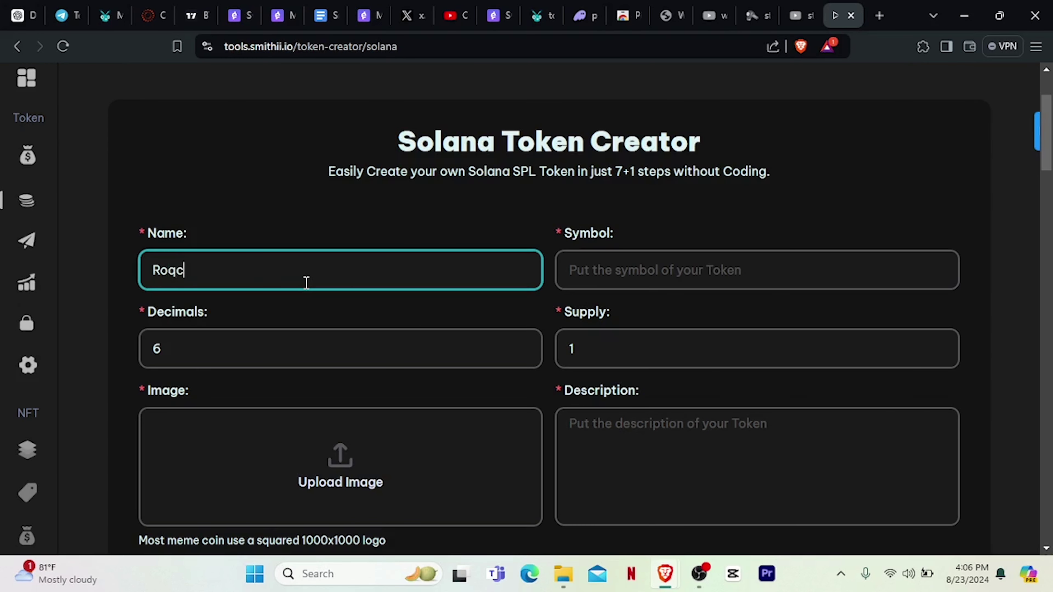
type("reates")
left_click(638, 269)
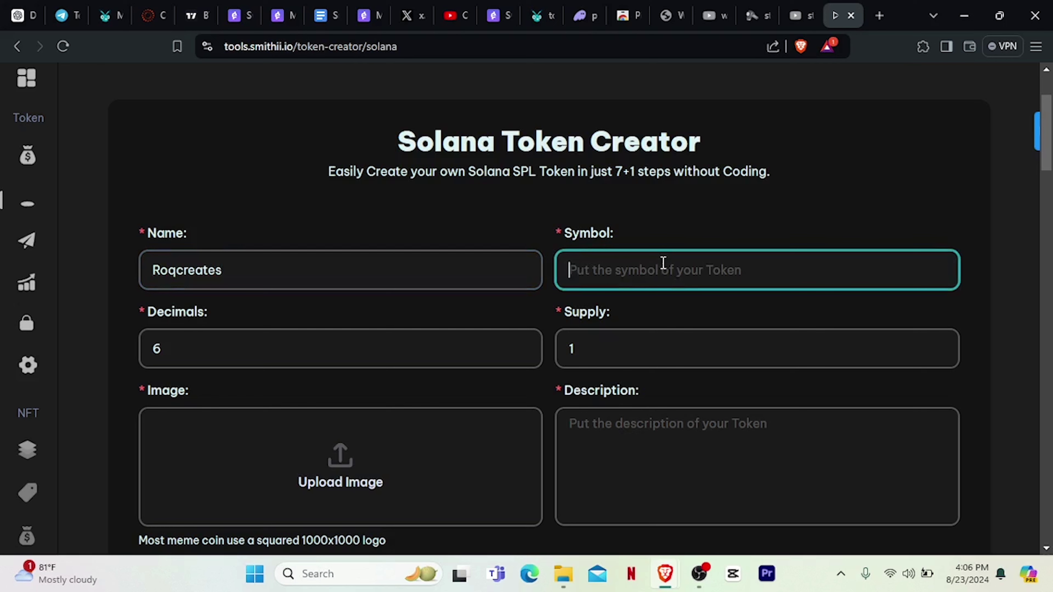
type("roq")
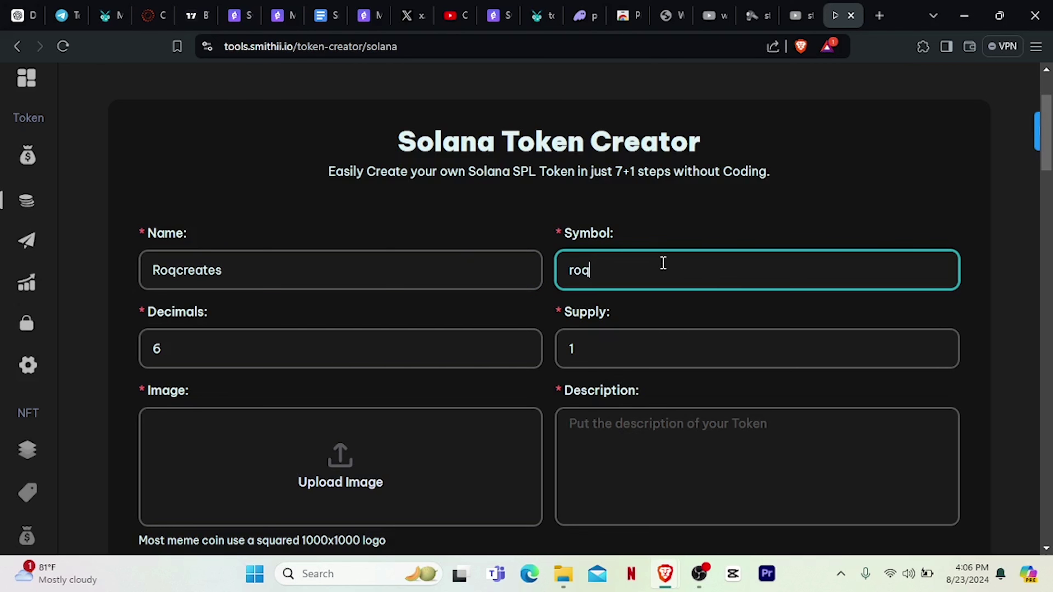
scroll(434, 261, "down", 1)
scroll(434, 261, "down", 3)
left_click(221, 223)
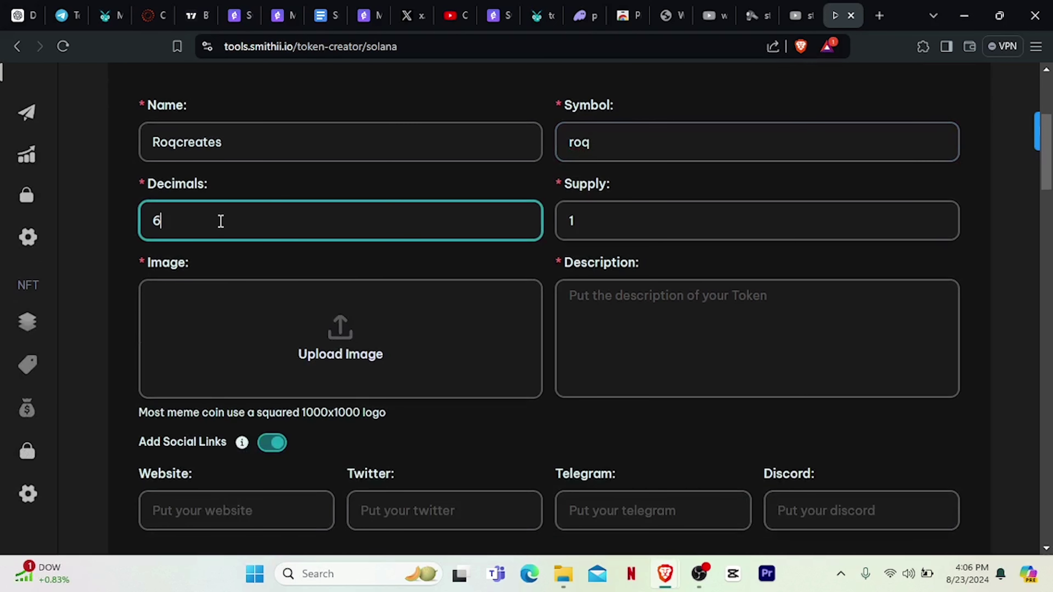
left_click(628, 220)
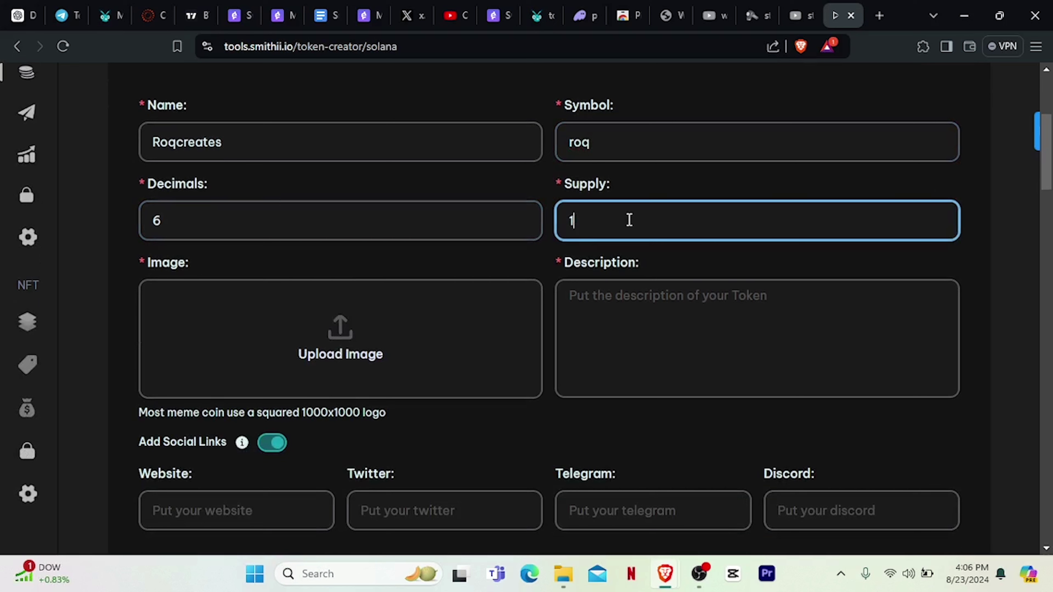
type("1000000000")
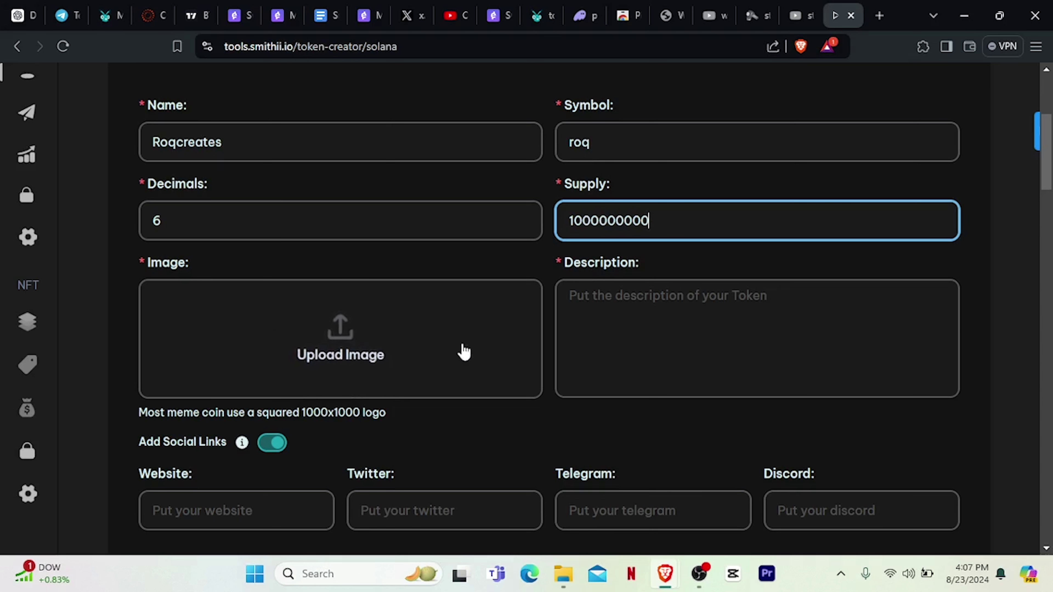
Upload Roq logo.jpg as the token image
left_click(374, 347)
left_click(202, 148)
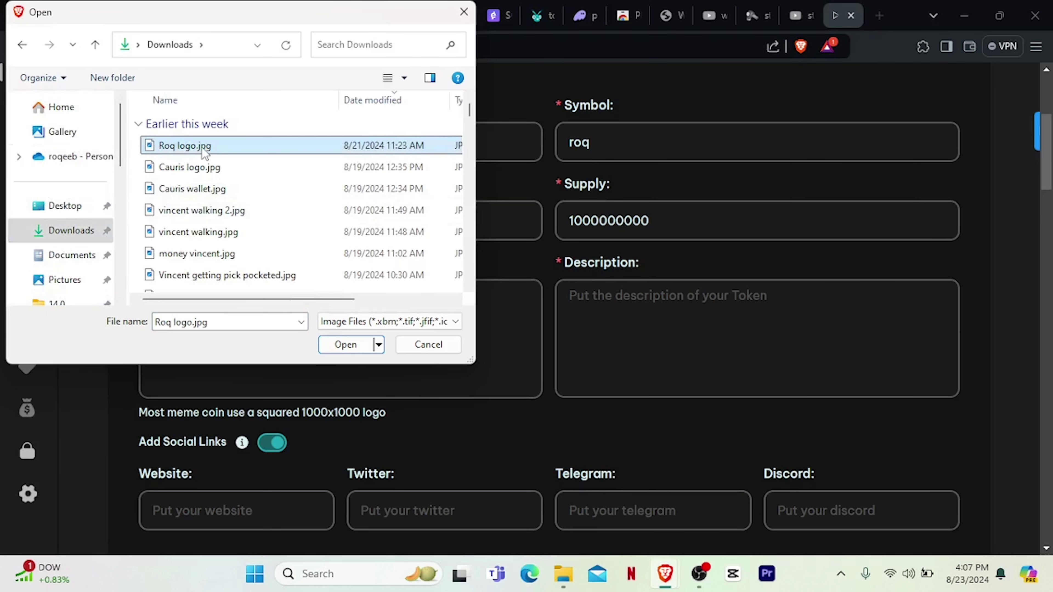
left_click(350, 345)
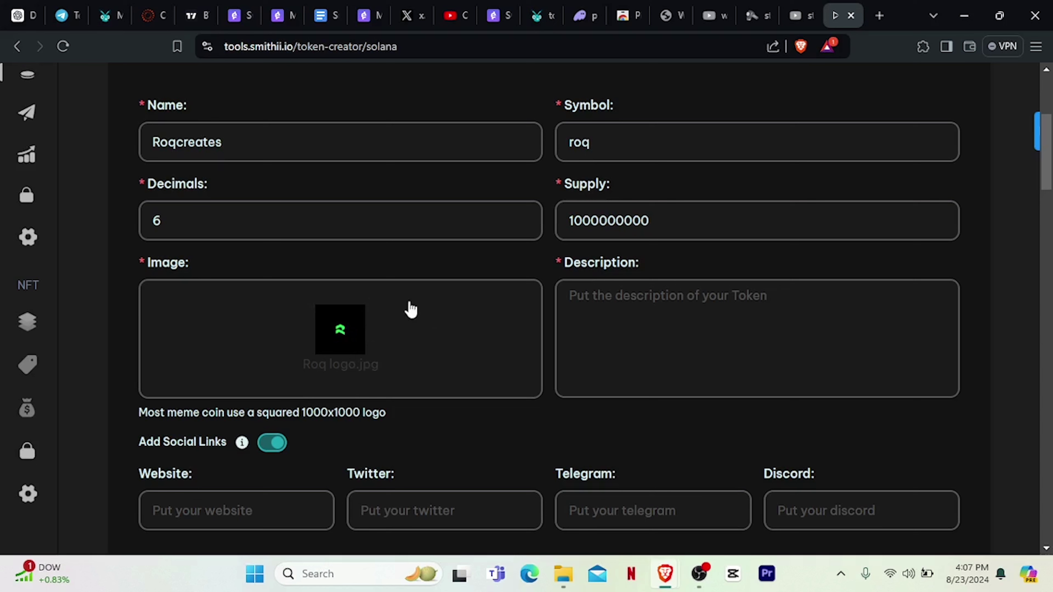
Enter the token description 'A token for video content creators.'
left_click(703, 325)
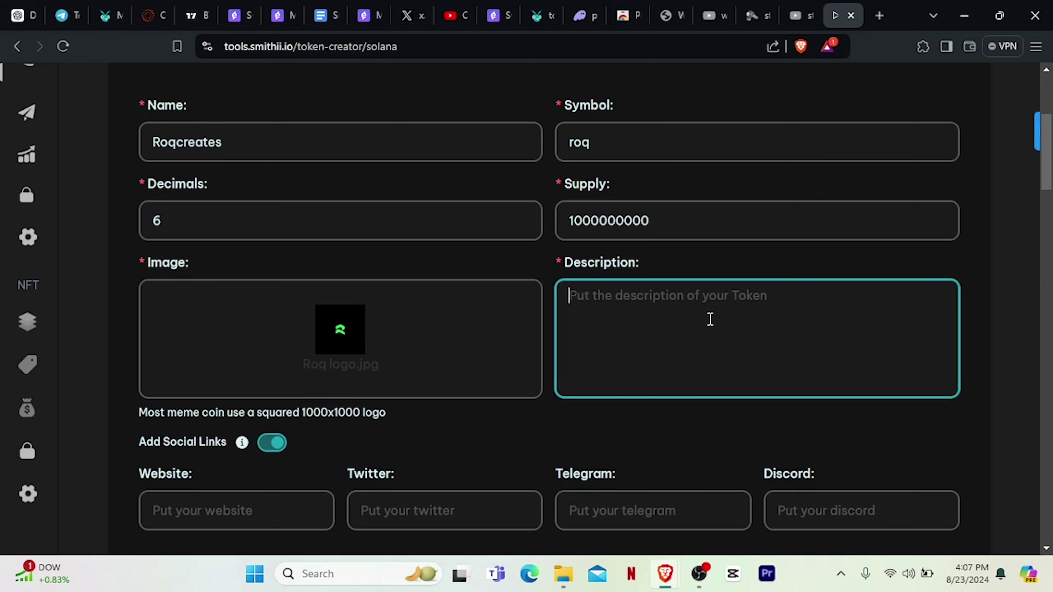
type("A")
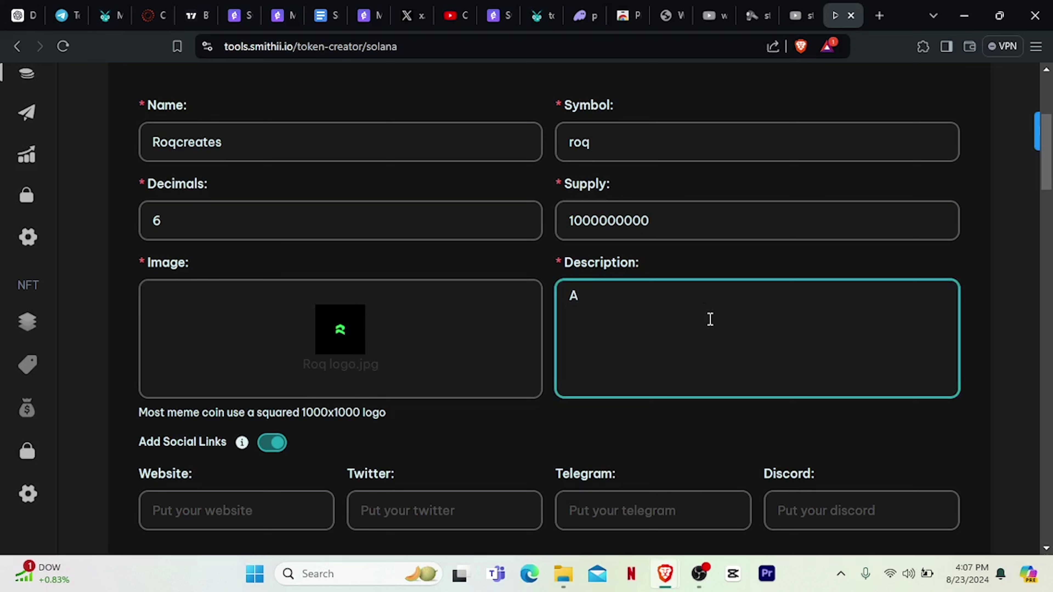
type(" token for video co")
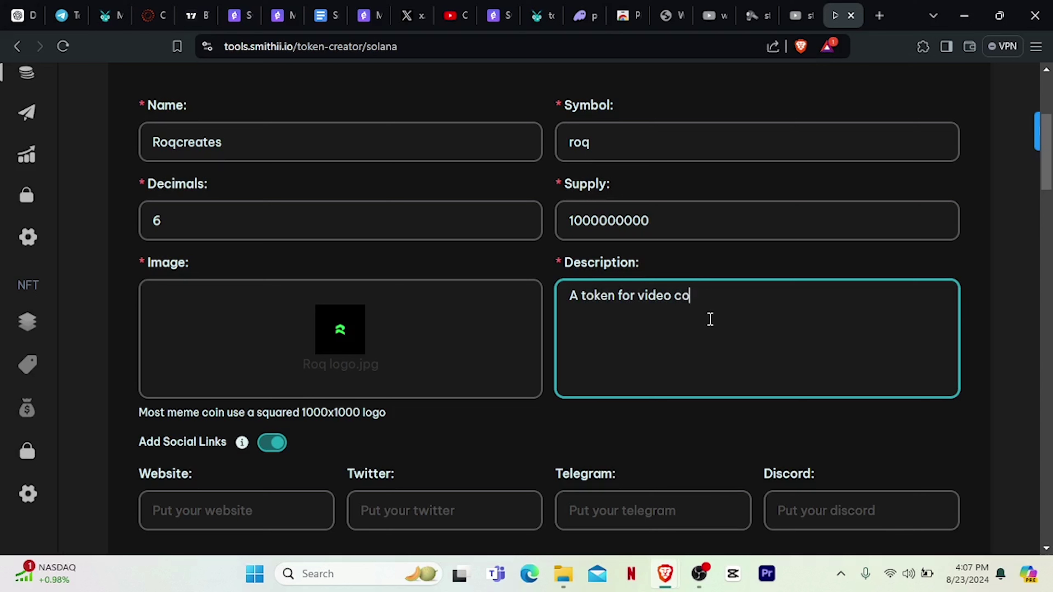
type("ntent creat")
type("ore")
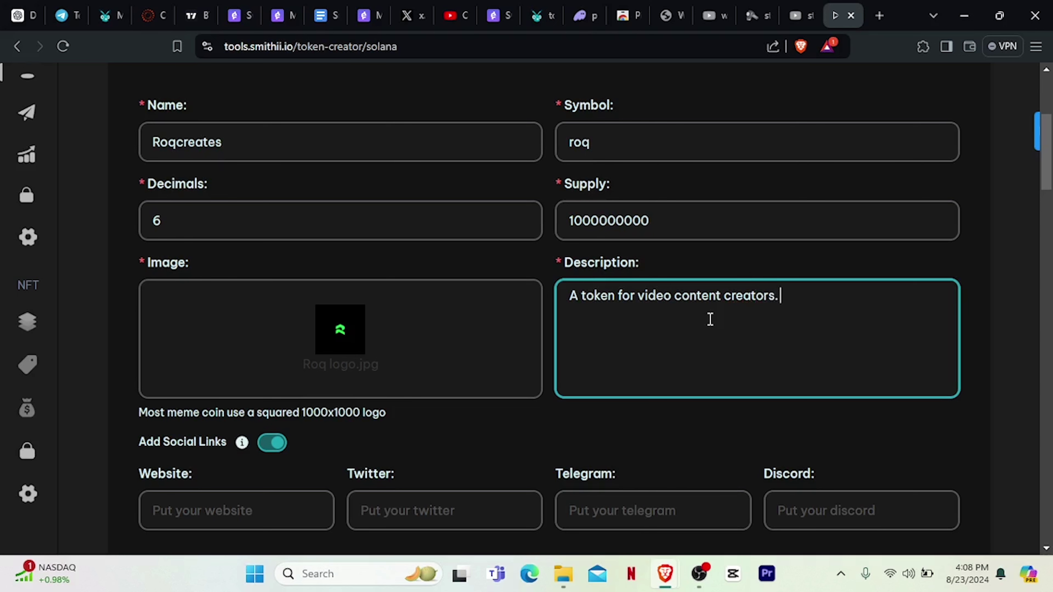
scroll(624, 395, "down", 3)
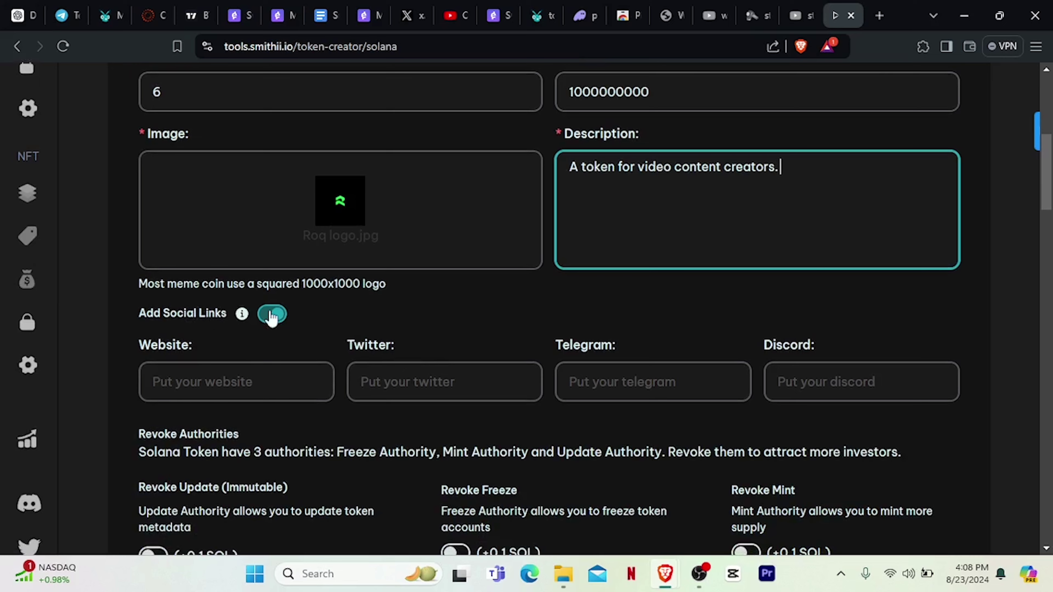
scroll(434, 310, "down", 3)
Enter website tools.smithi.io, Twitter c.com/roqcreates and Telegram t.me/roqgram, leaving Discord blank
left_click(223, 248)
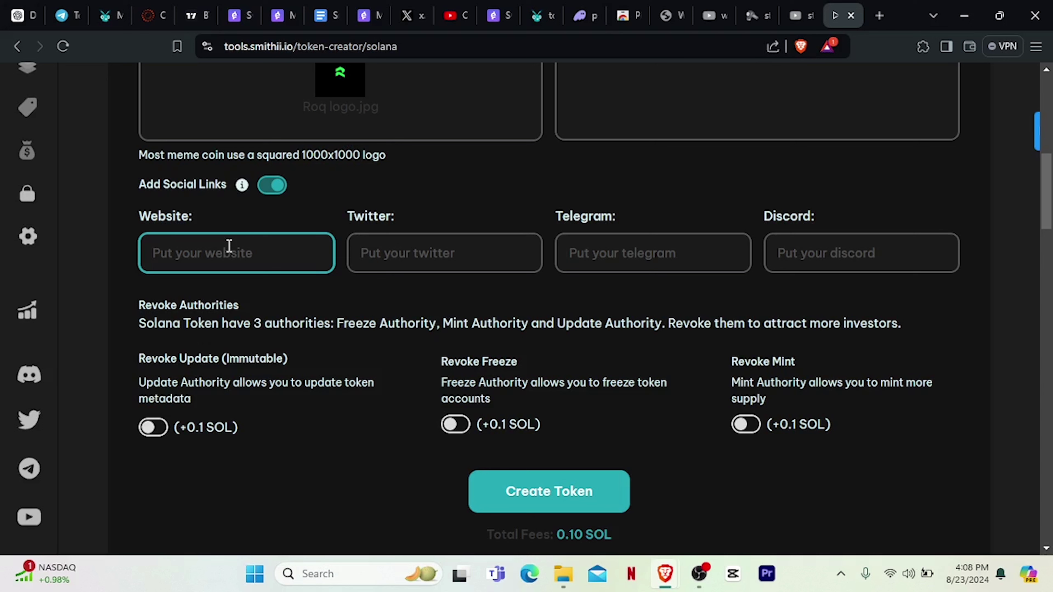
type("tools")
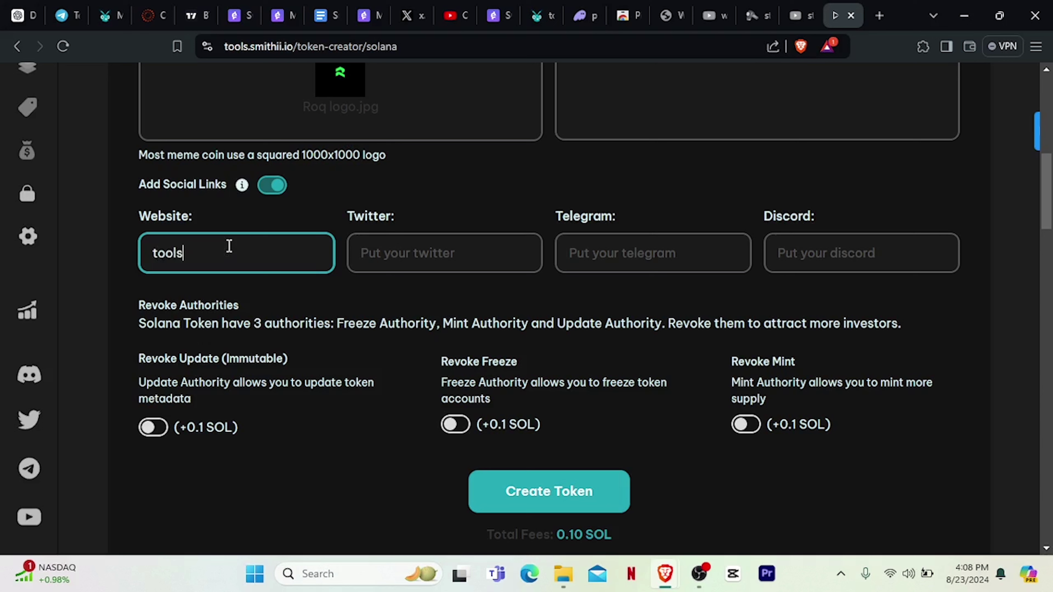
type(".smithi.io")
left_click(399, 249)
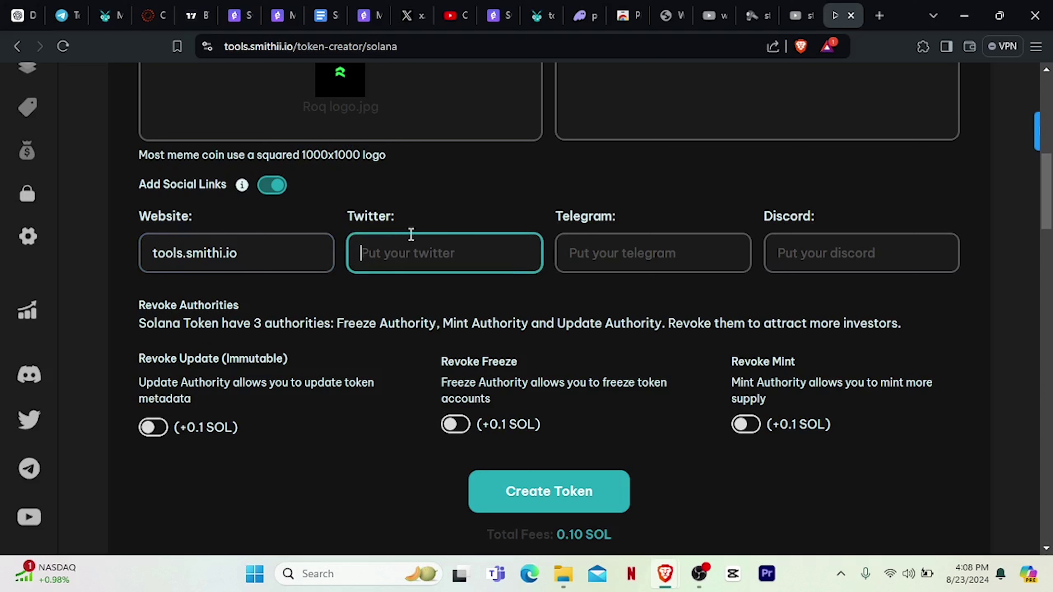
type("c.com/ro")
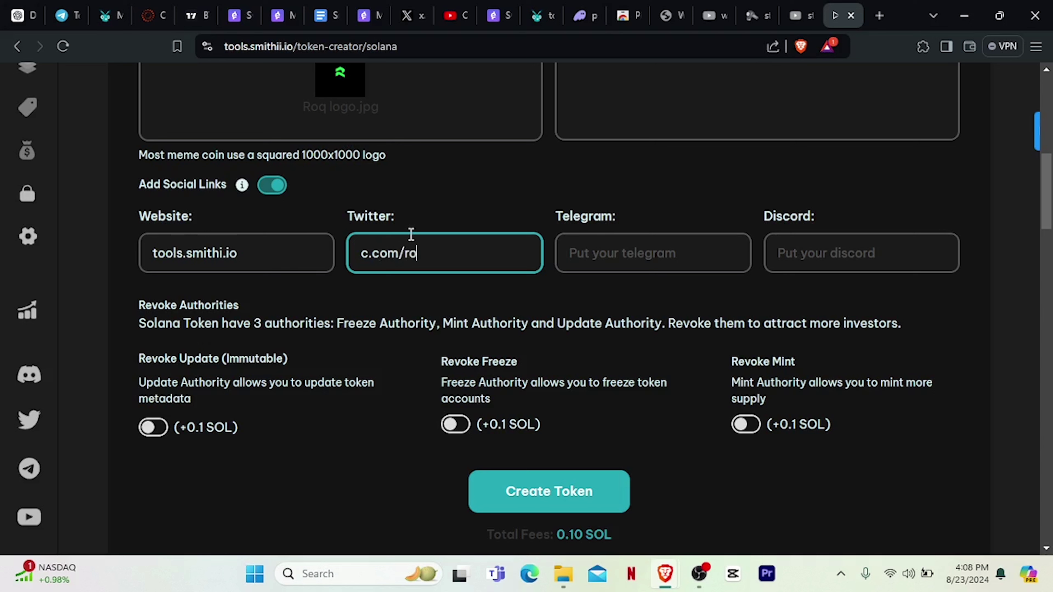
type("qcreates")
left_click(645, 258)
type("t.me/")
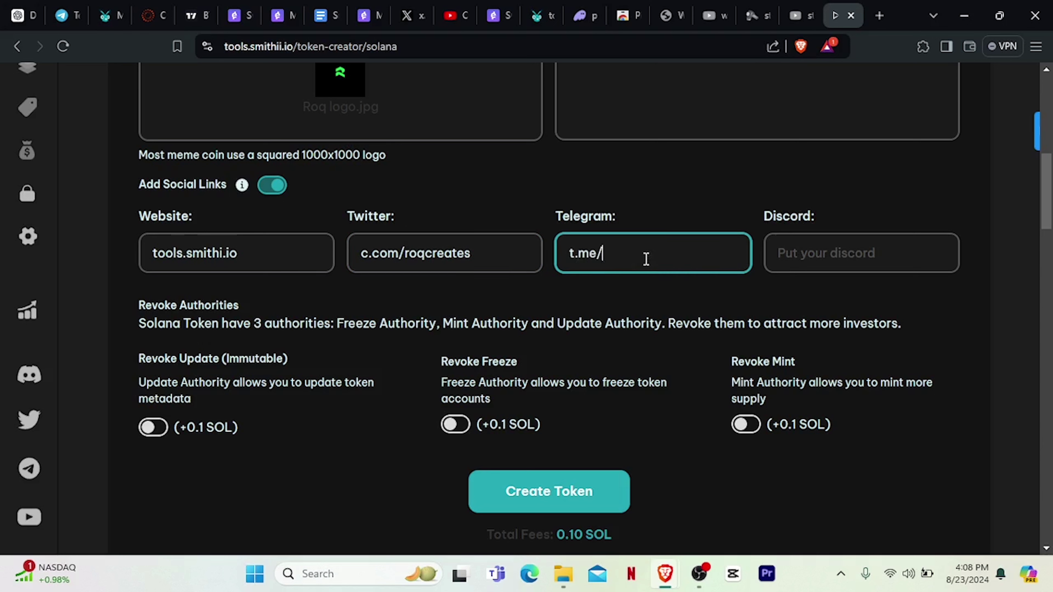
type("roq")
left_click(826, 250)
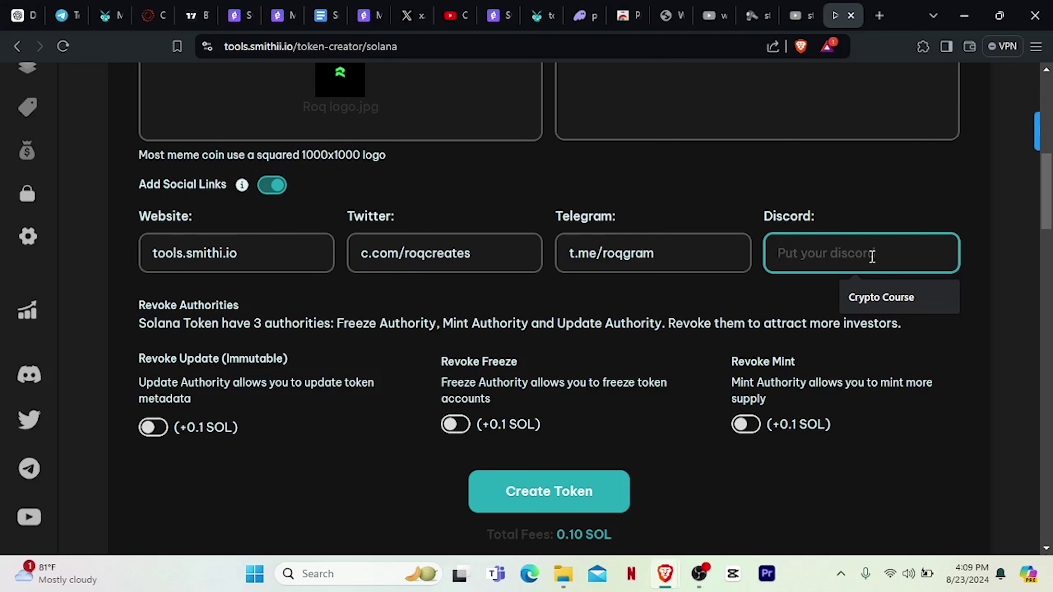
scroll(500, 368, "up", 5)
scroll(728, 411, "down", 8)
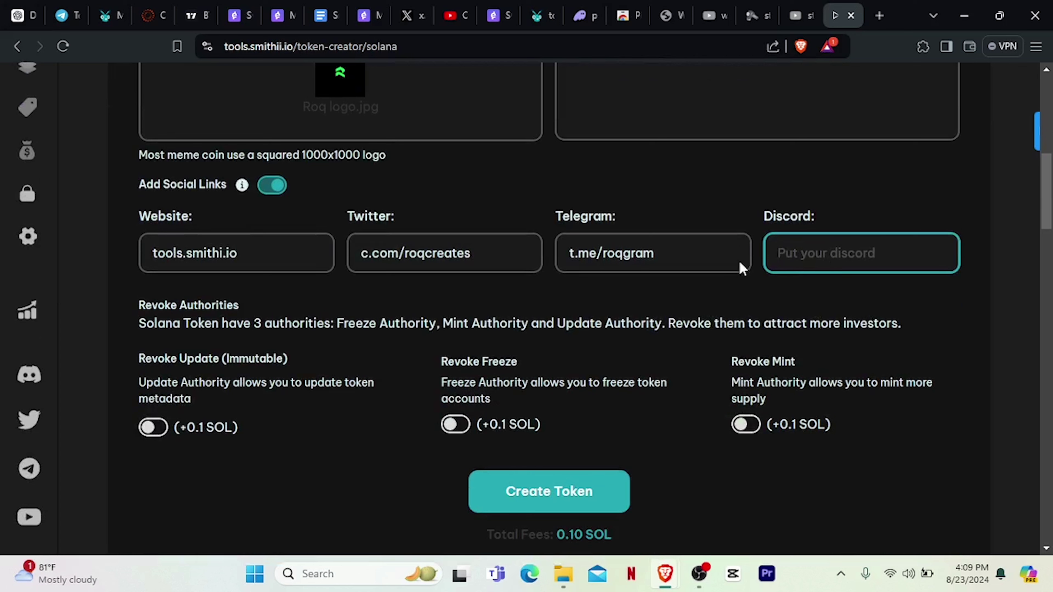
left_click(647, 253)
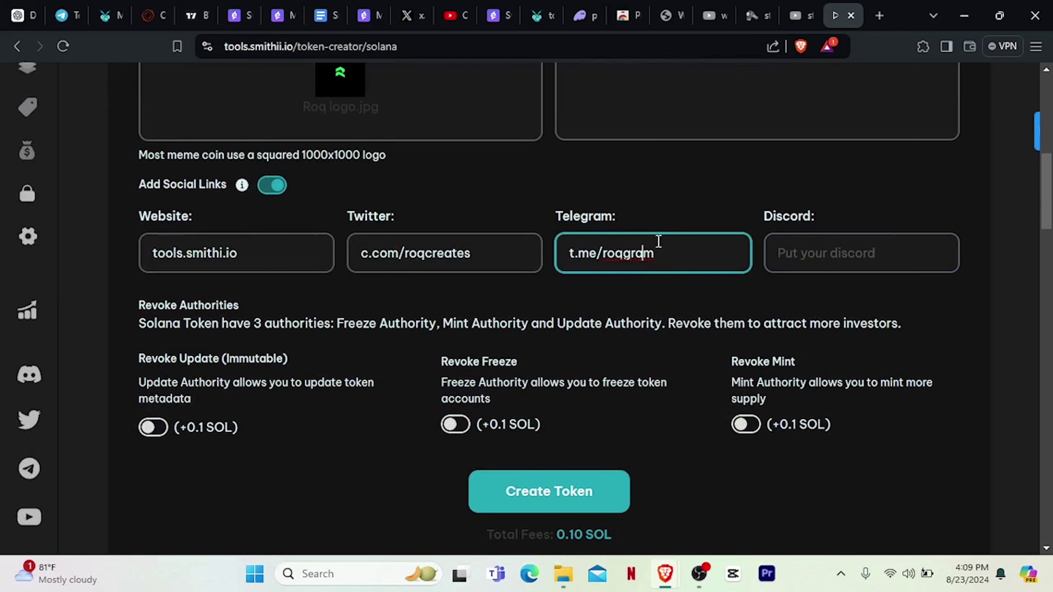
scroll(662, 266, "down", 3)
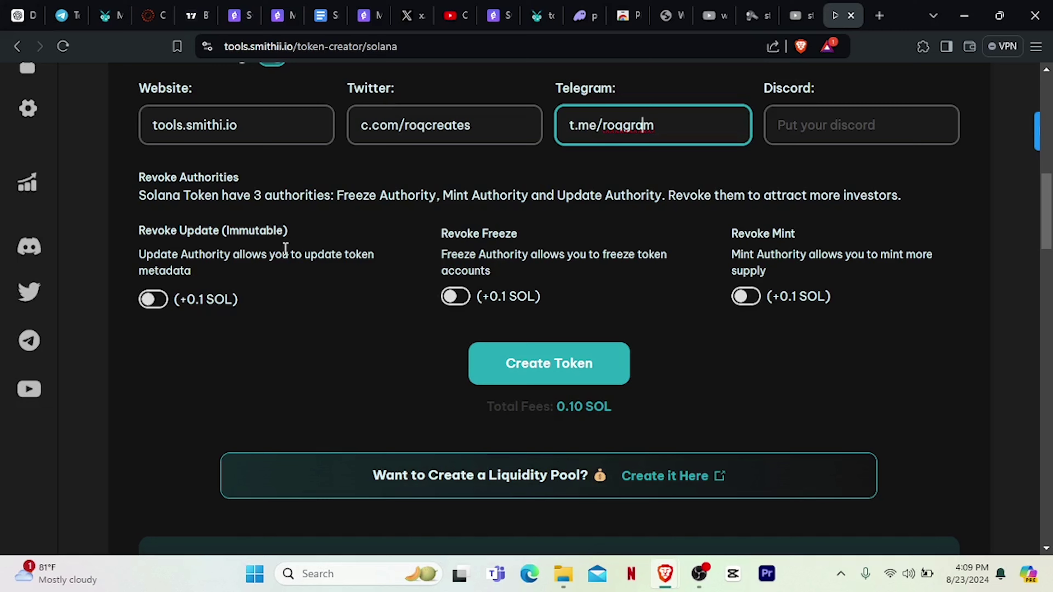
scroll(265, 266, "up", 6)
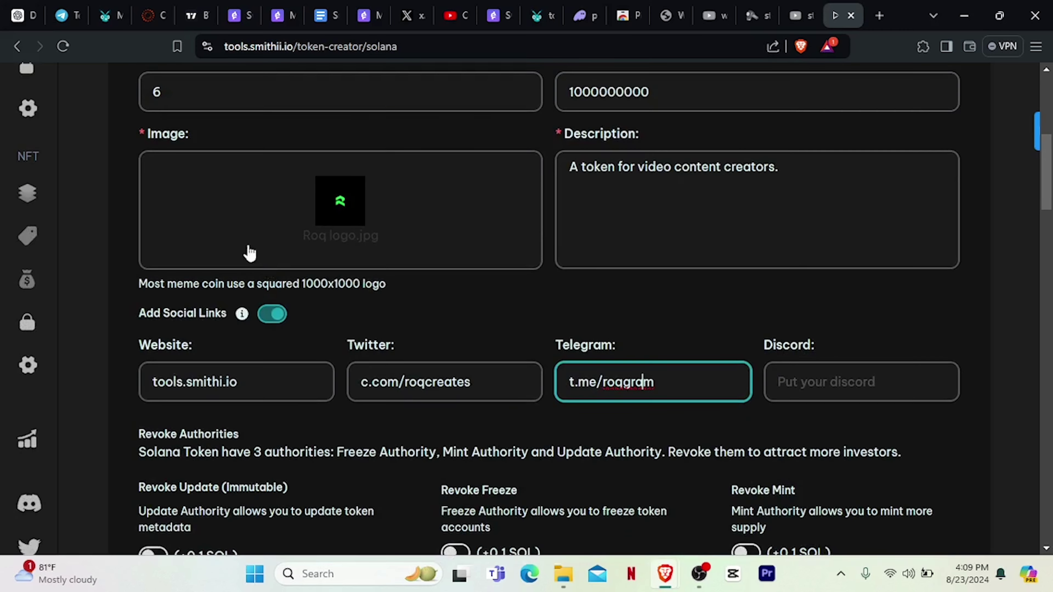
scroll(229, 269, "down", 6)
scroll(275, 264, "up", 3)
scroll(271, 284, "down", 3)
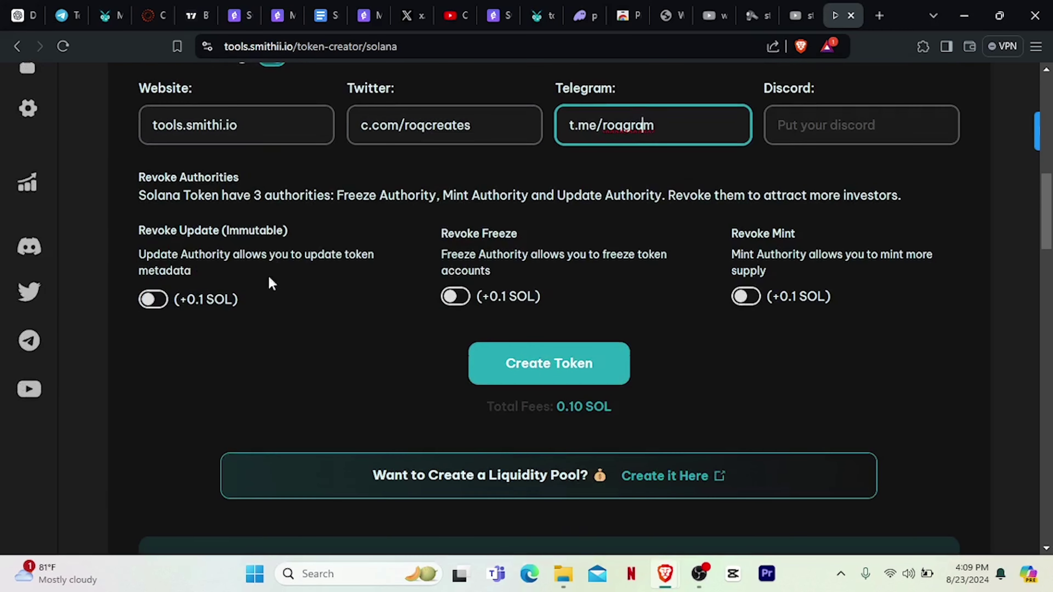
left_click(154, 299)
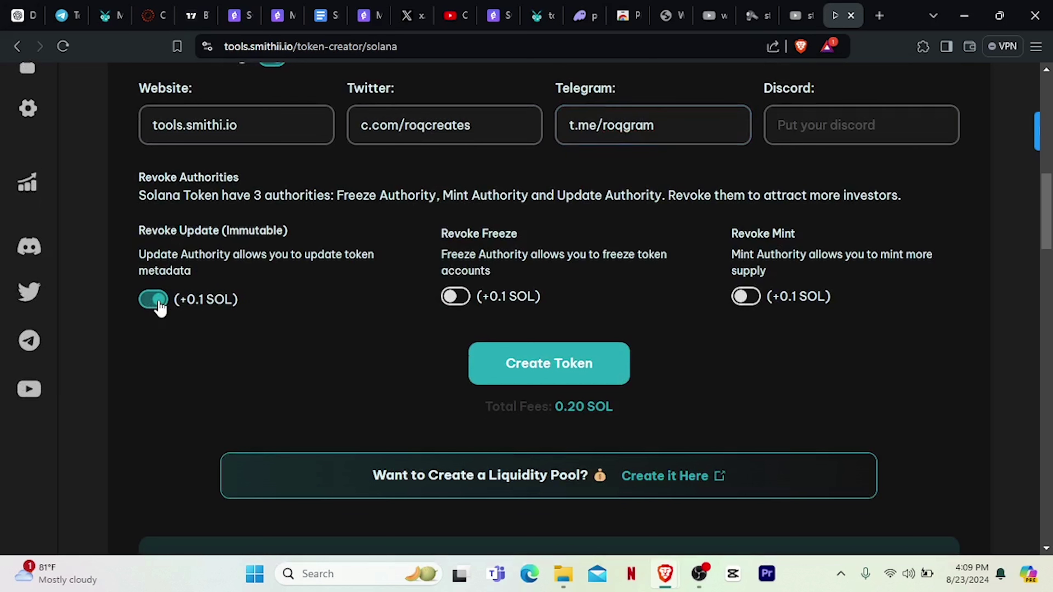
left_click(157, 305)
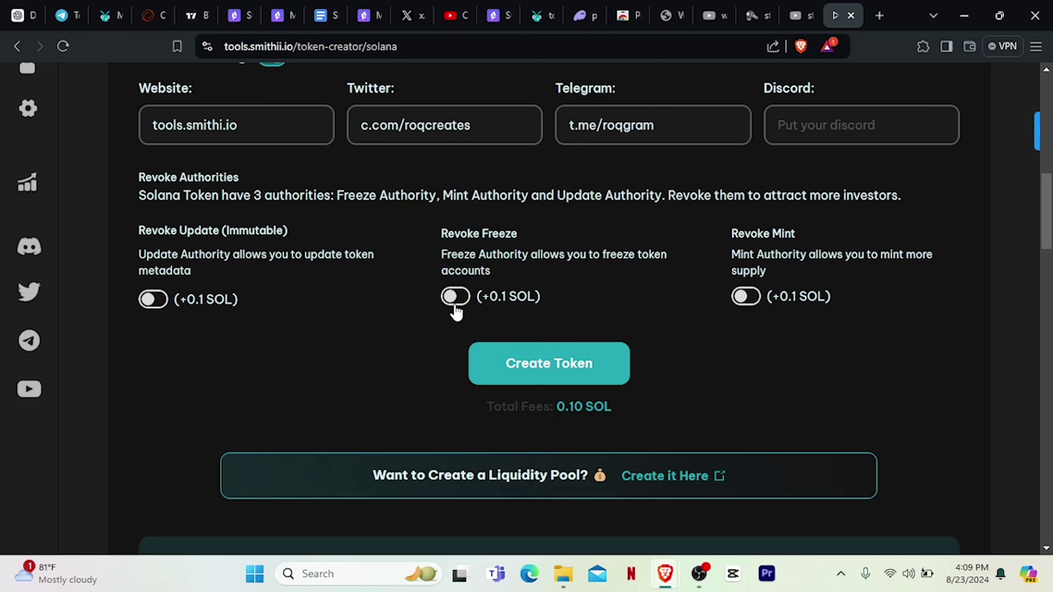
left_click(456, 307)
left_click(455, 309)
left_click(463, 309)
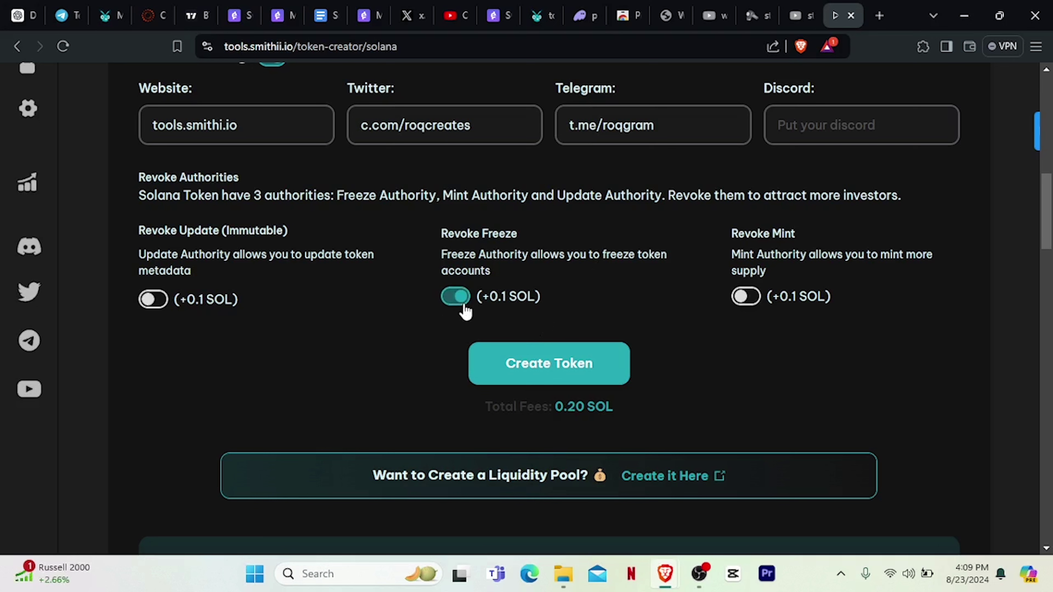
left_click(463, 308)
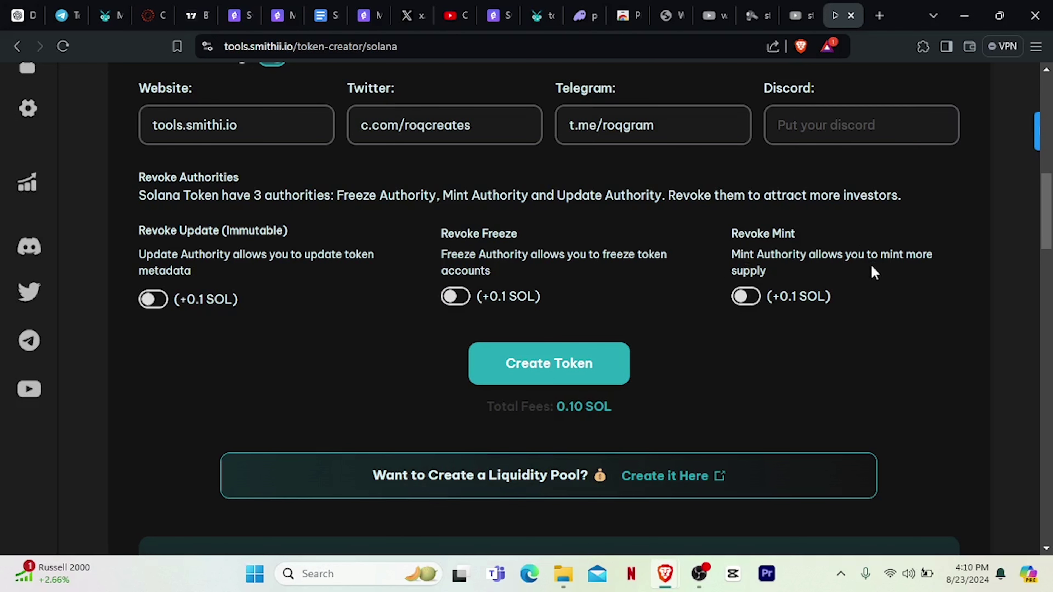
scroll(834, 286, "up", 8)
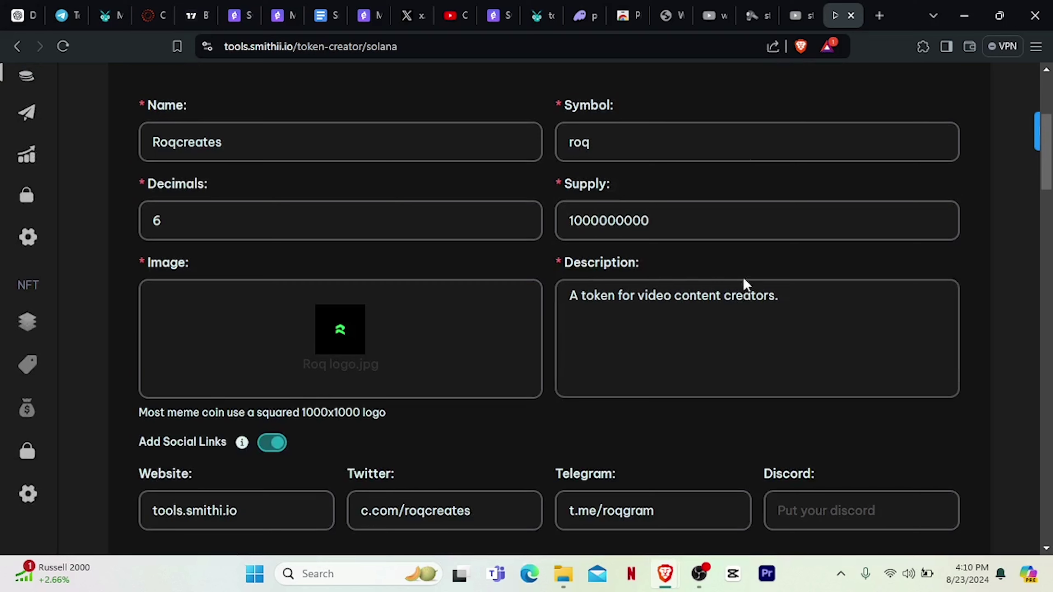
Submit creation of the Roqcreates token for the 0.10 SOL total fee
scroll(799, 357, "down", 8)
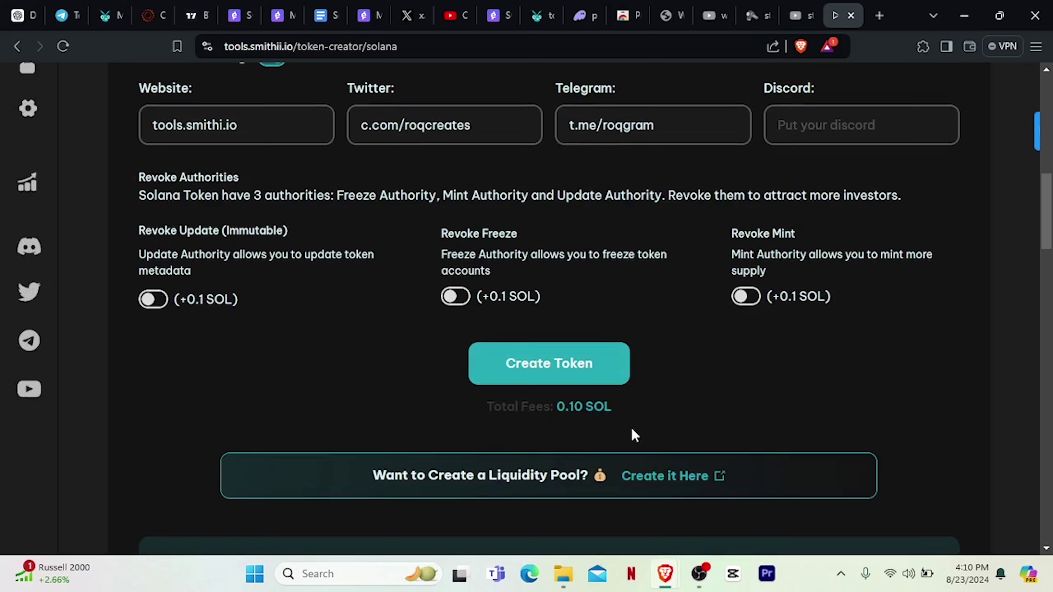
scroll(566, 416, "down", 8)
scroll(527, 396, "up", 8)
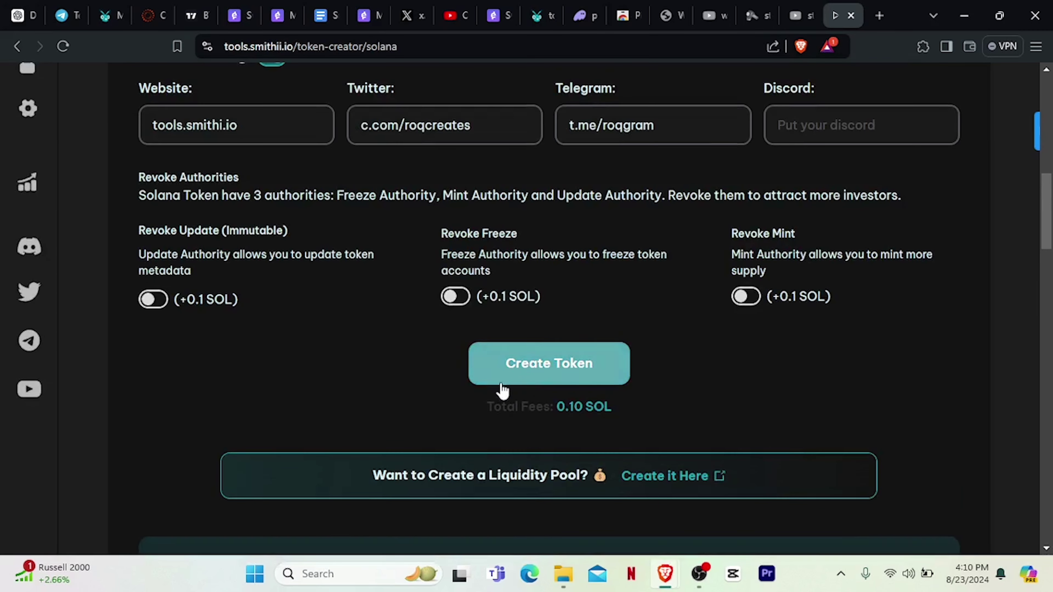
scroll(593, 431, "down", 3)
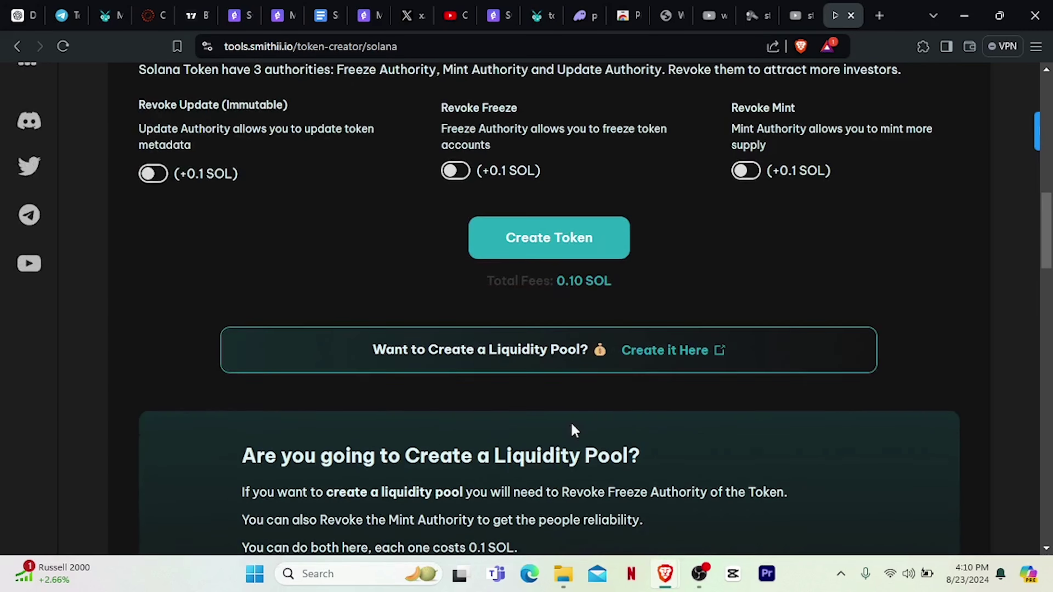
left_click(542, 246)
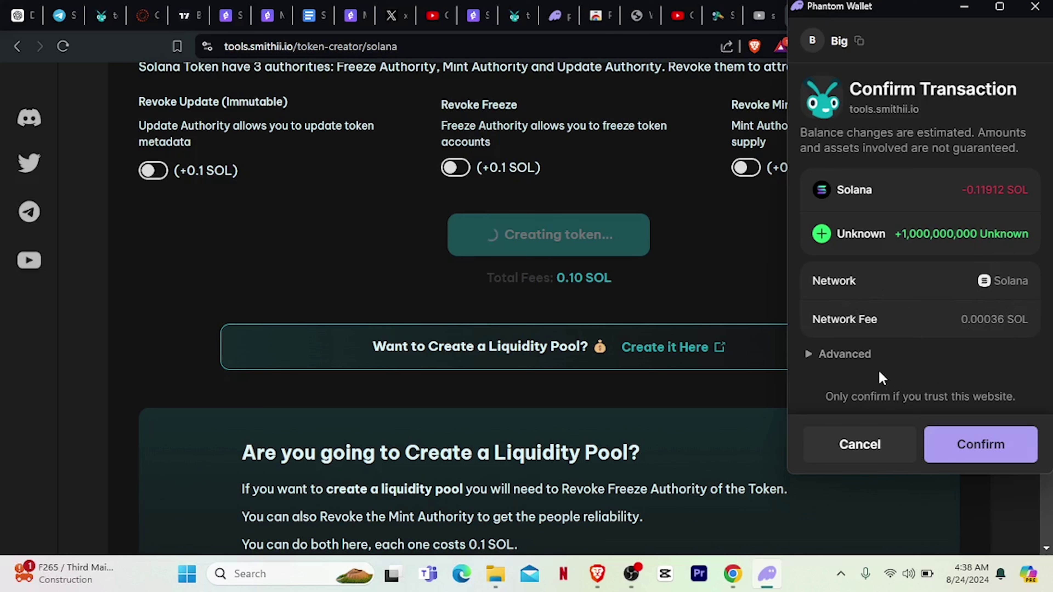
Confirm the Phantom transaction of -0.11912 SOL minting 1,000,000,000 tokens
left_click(965, 454)
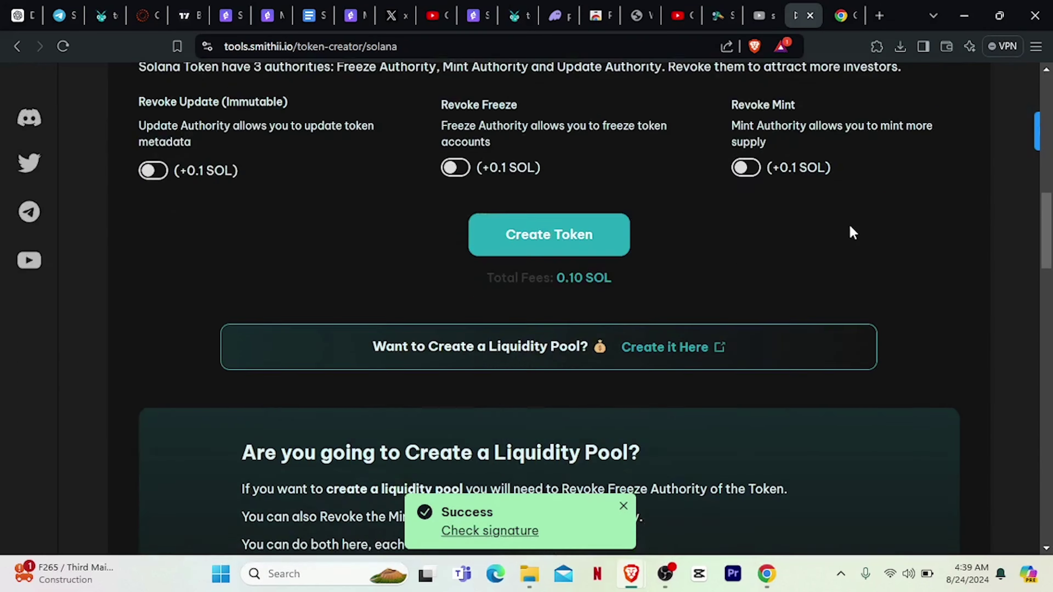
Open Phantom from the browser extensions menu to view the 1B Roq holding
scroll(853, 228, "up", 12)
scroll(800, 232, "down", 3)
scroll(870, 220, "up", 3)
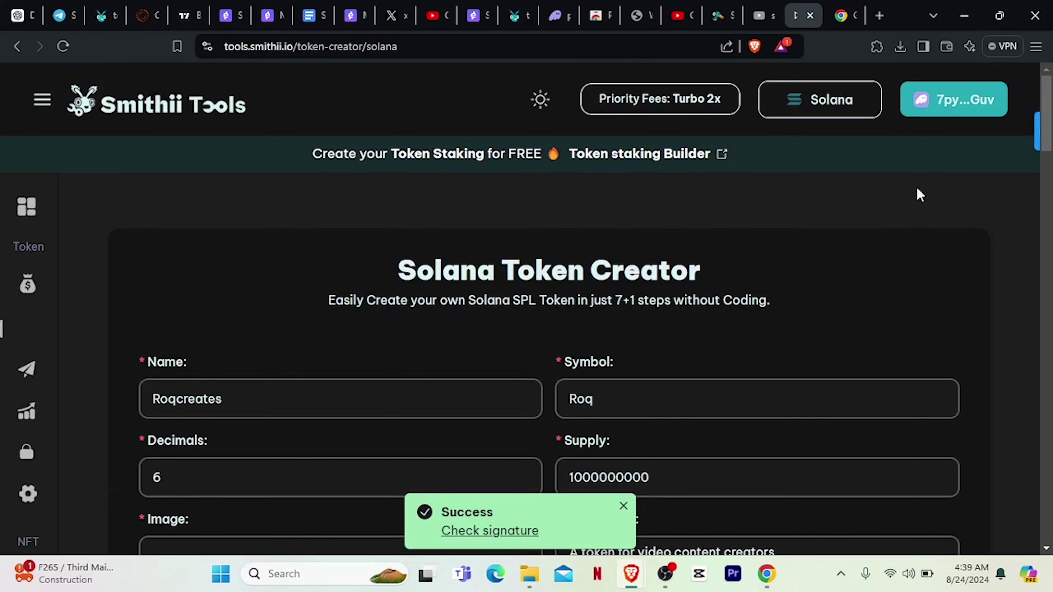
left_click(876, 46)
left_click(735, 241)
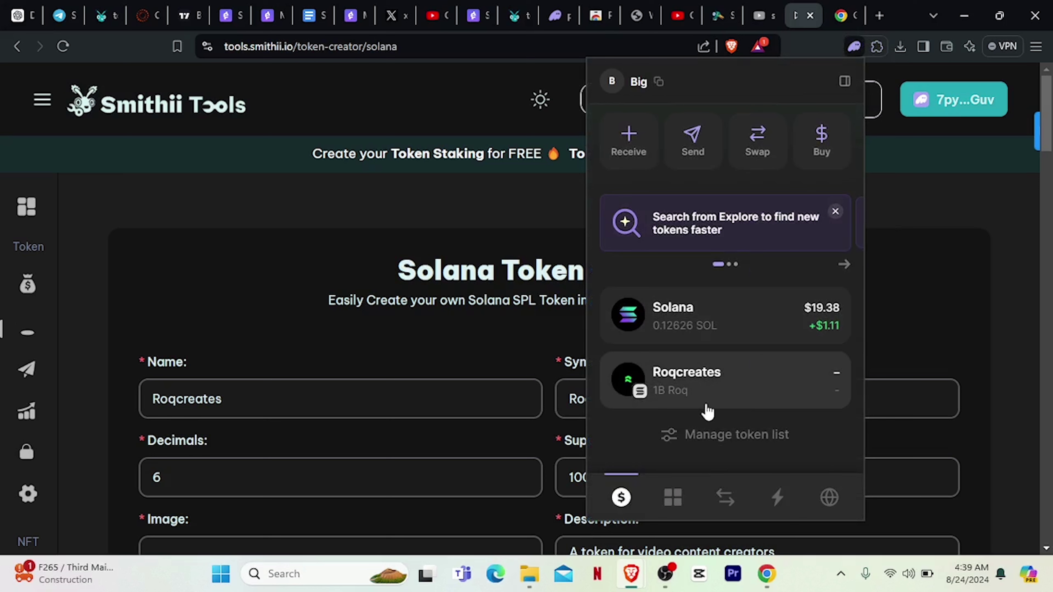
Open the Roqcreates (Roq) token detail page showing 1B Roq held
left_click(708, 385)
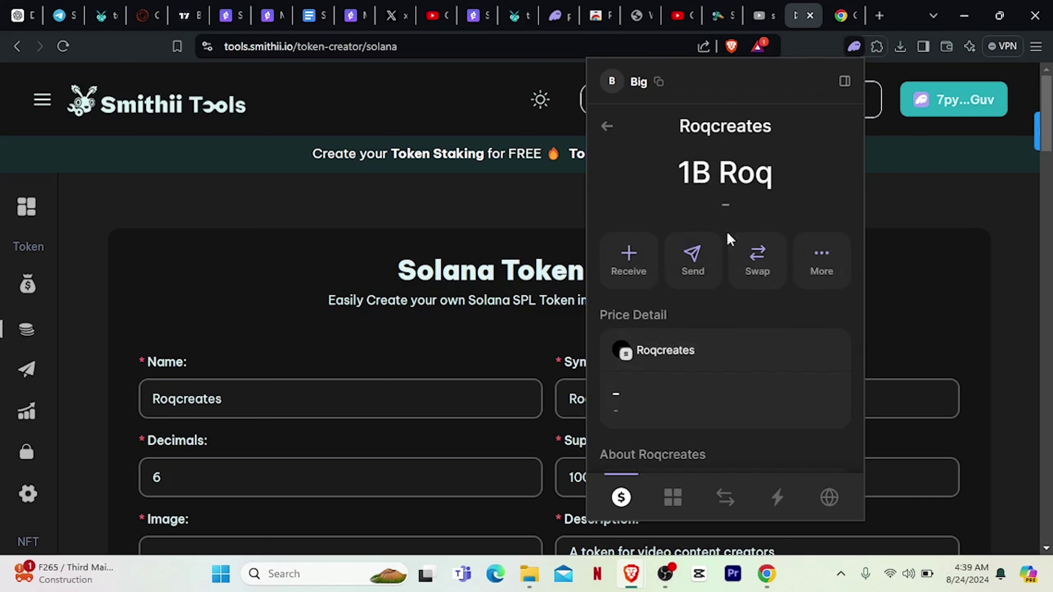
scroll(752, 331, "down", 5)
scroll(750, 334, "up", 5)
scroll(738, 249, "down", 2)
scroll(748, 268, "up", 1)
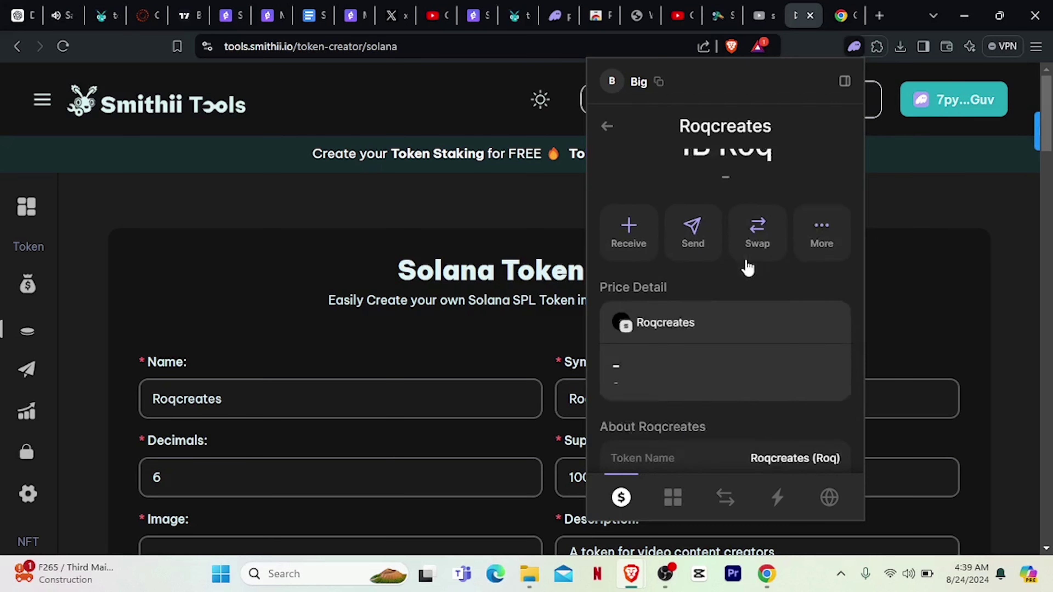
scroll(748, 267, "up", 1)
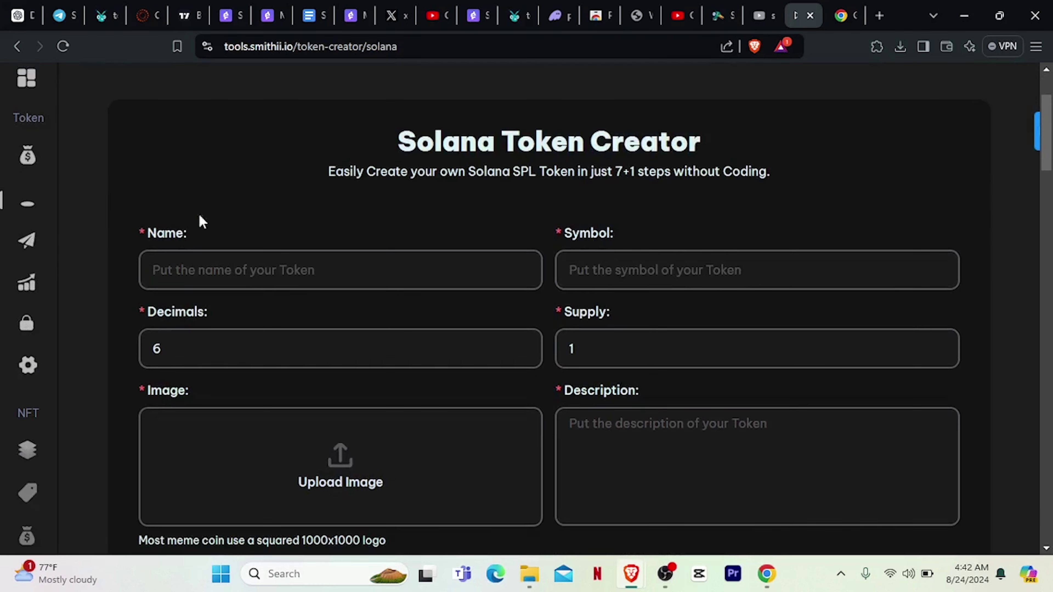
Scroll through the reset Token Creator form back to the top
scroll(359, 230, "down", 8)
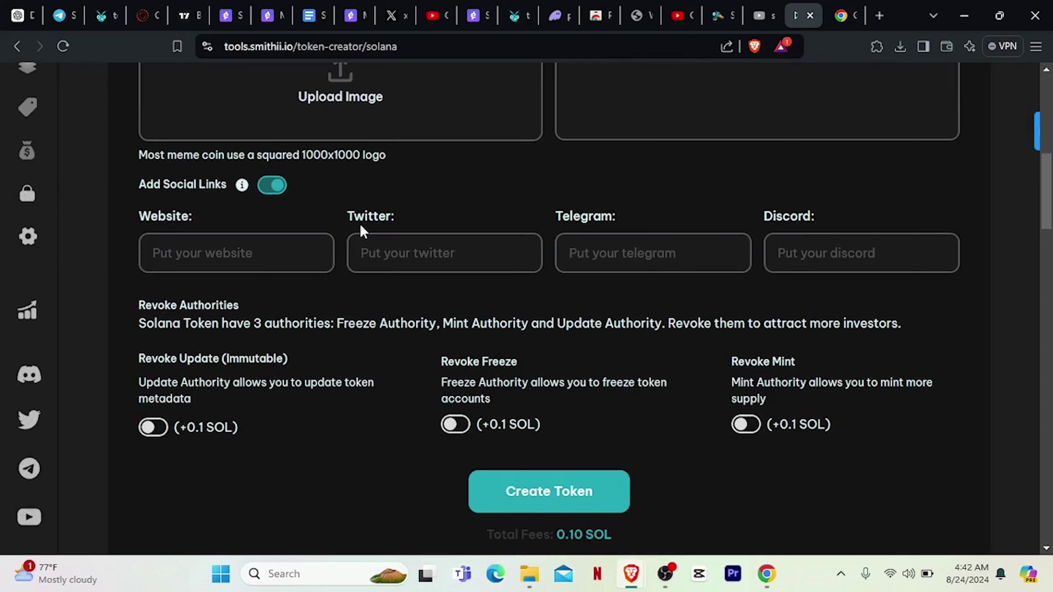
scroll(256, 258, "up", 6)
scroll(388, 266, "down", 9)
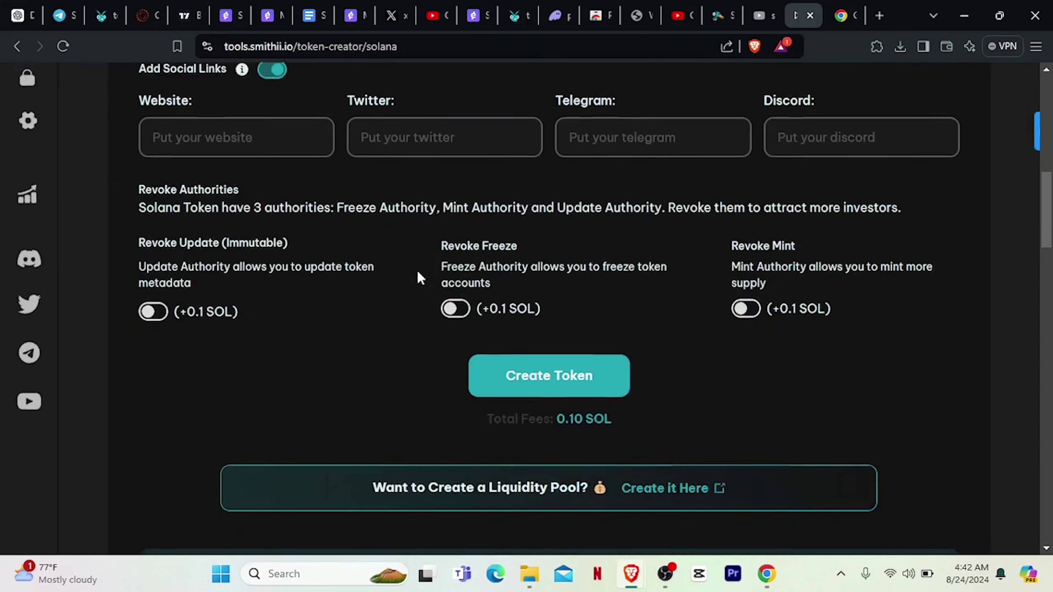
scroll(409, 310, "up", 5)
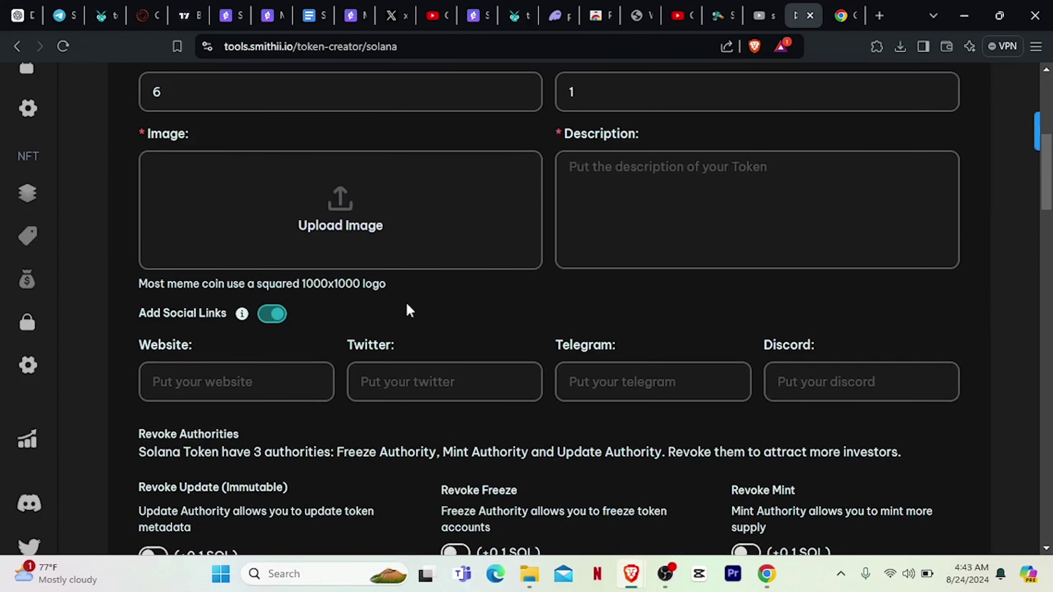
scroll(120, 231, "up", 6)
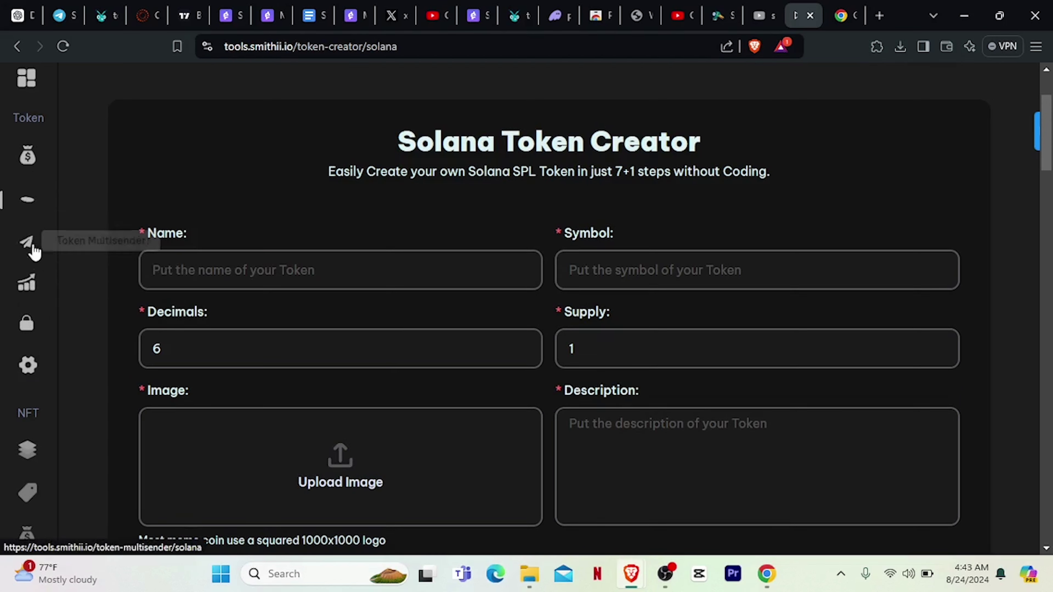
Open the Create Liquidity Pool page and pick Roqcreates as the base token
left_click(30, 291)
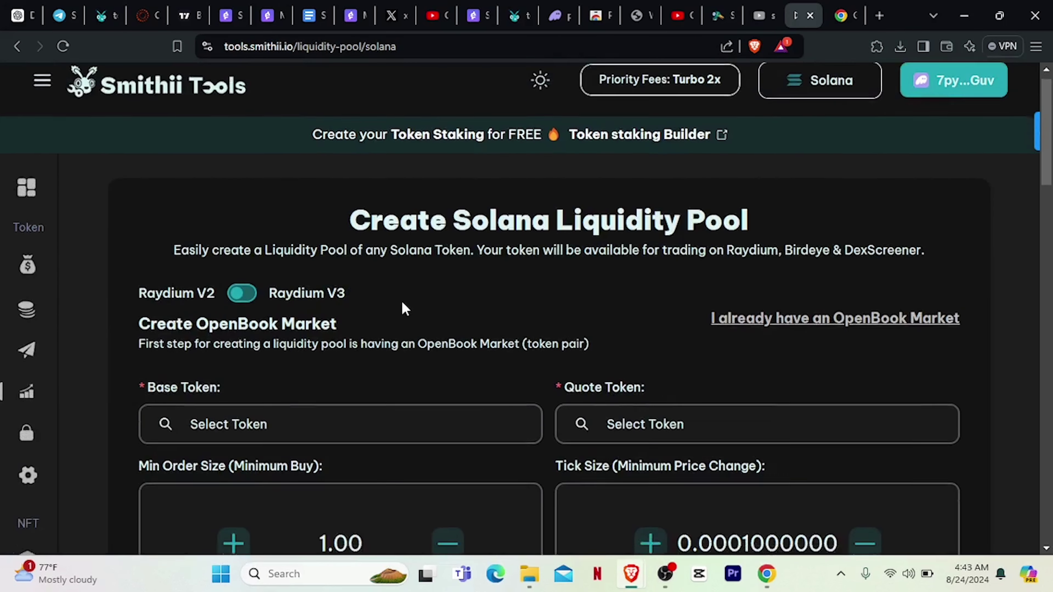
scroll(399, 307, "down", 5)
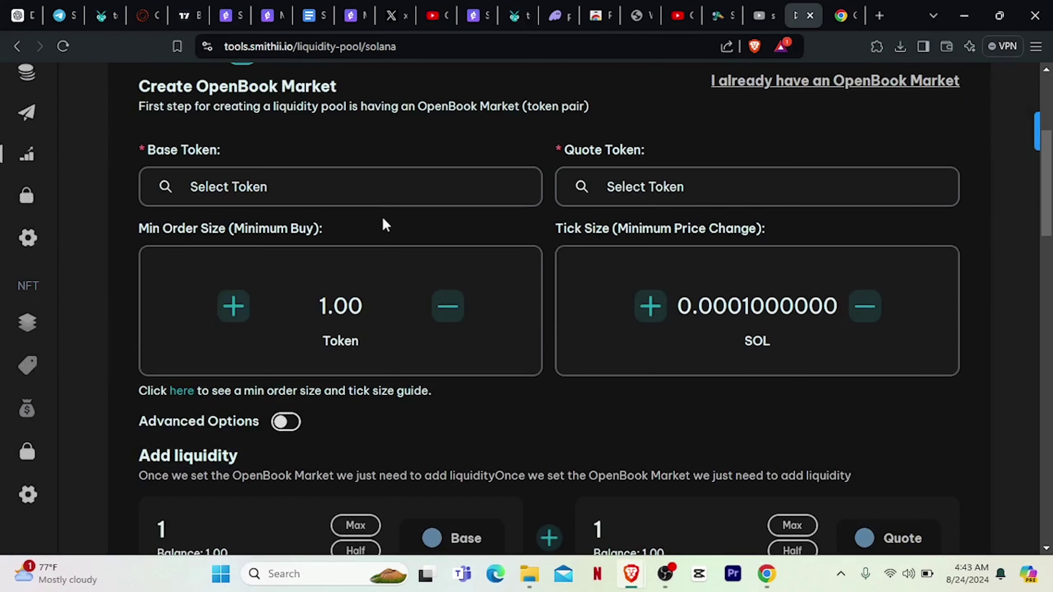
left_click(392, 189)
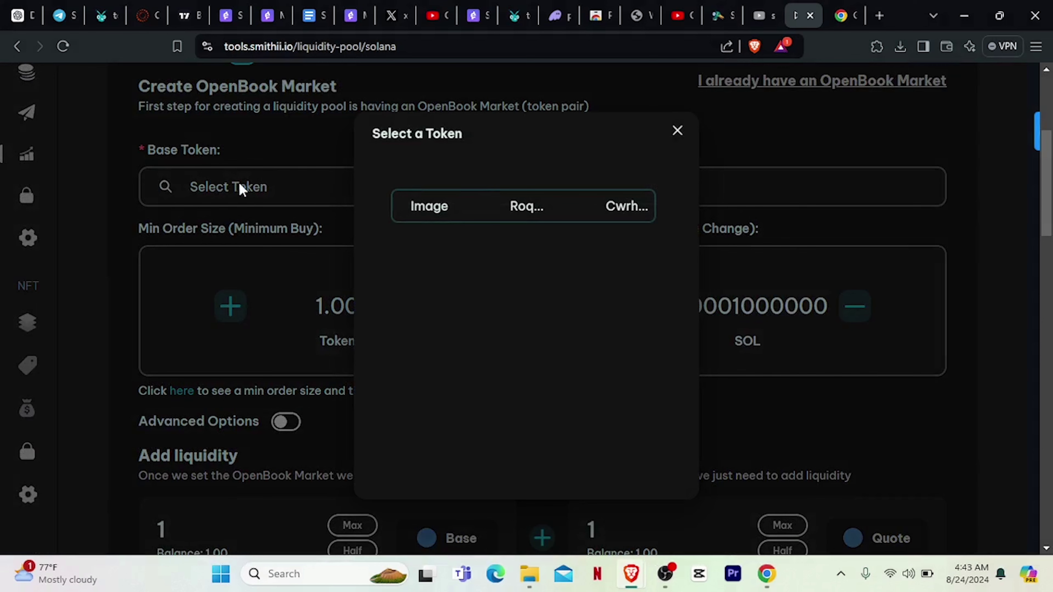
left_click(516, 207)
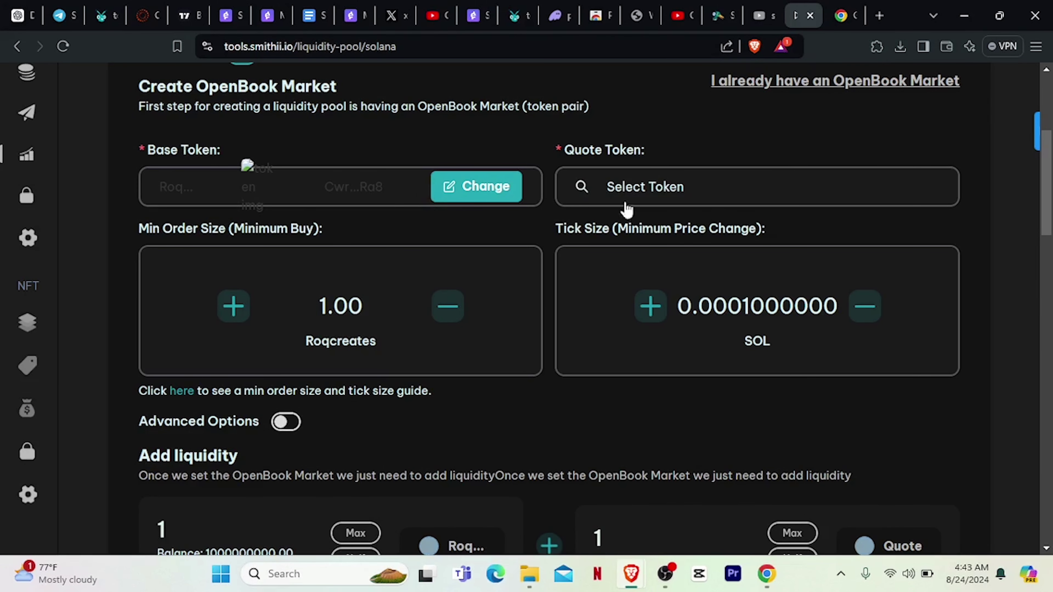
Scroll through the Create Solana Liquidity Pool form to review its remaining fields
scroll(646, 219, "down", 1)
scroll(341, 223, "down", 3)
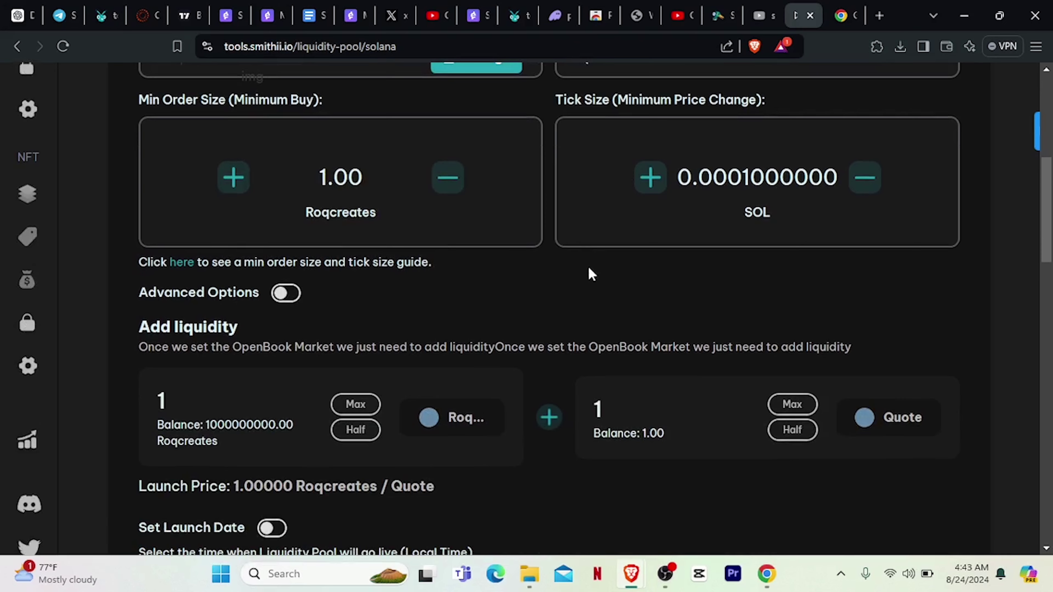
scroll(590, 278, "down", 8)
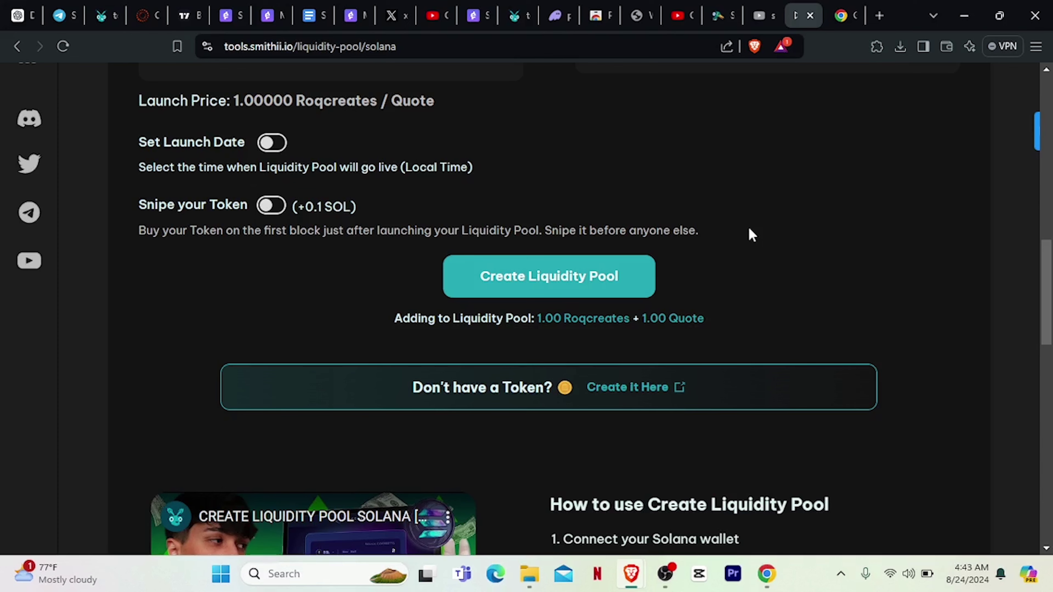
scroll(359, 198, "up", 3)
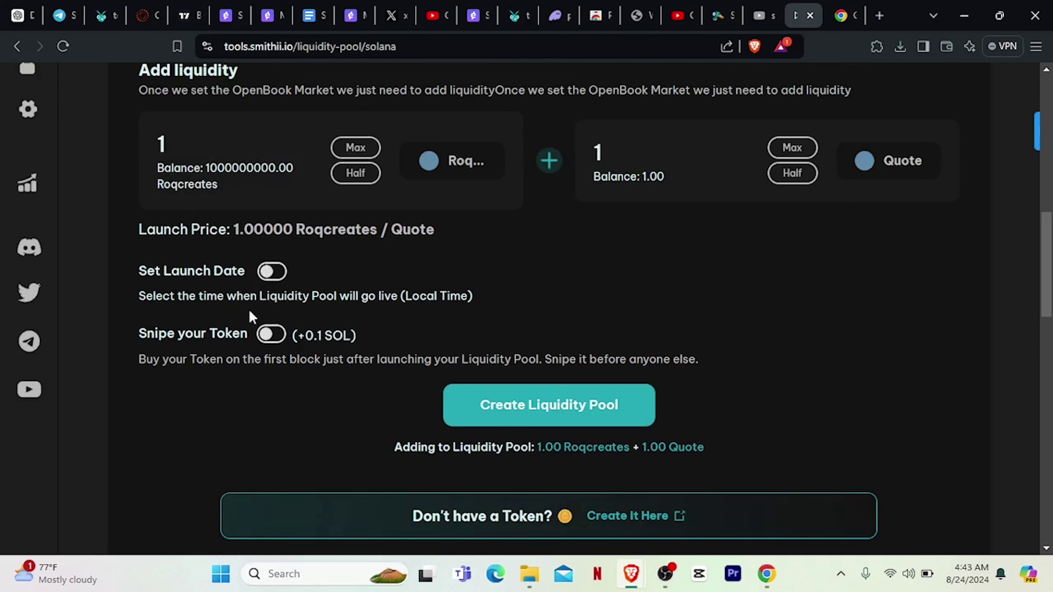
scroll(290, 249, "up", 2)
scroll(317, 270, "down", 2)
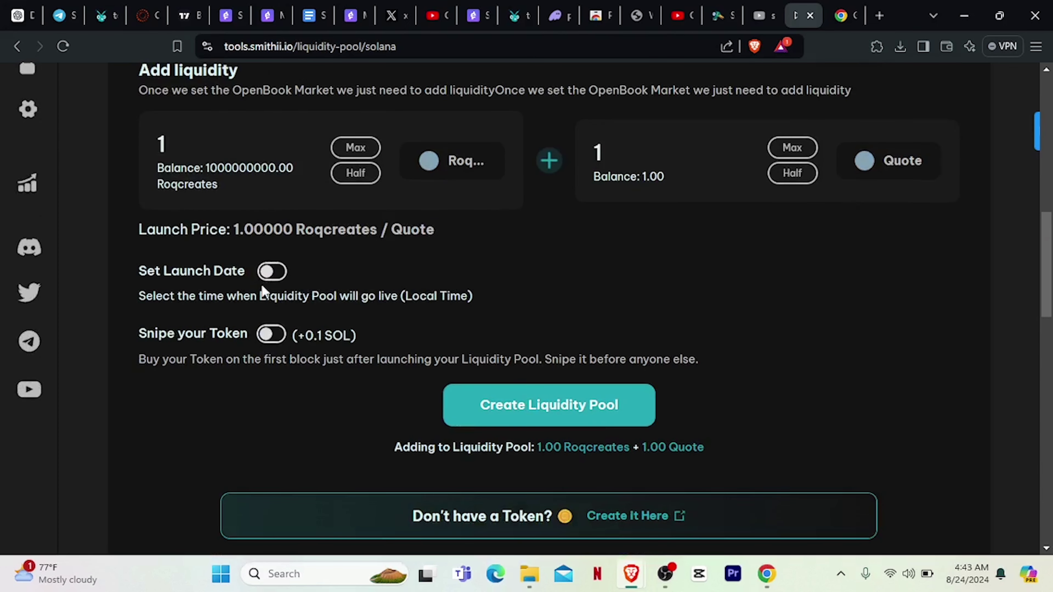
scroll(621, 353, "up", 3)
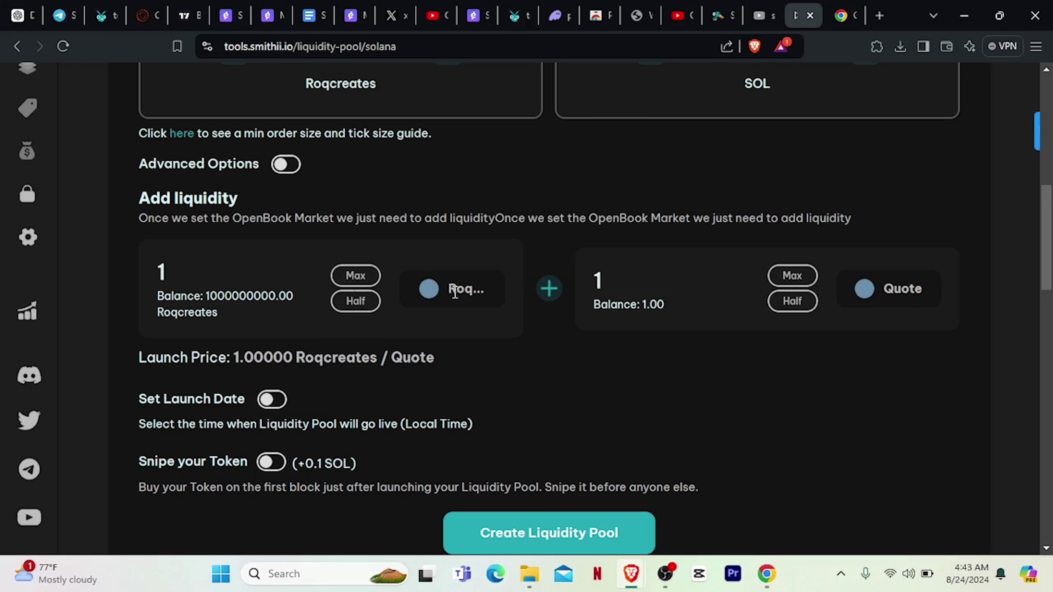
scroll(531, 306, "up", 4)
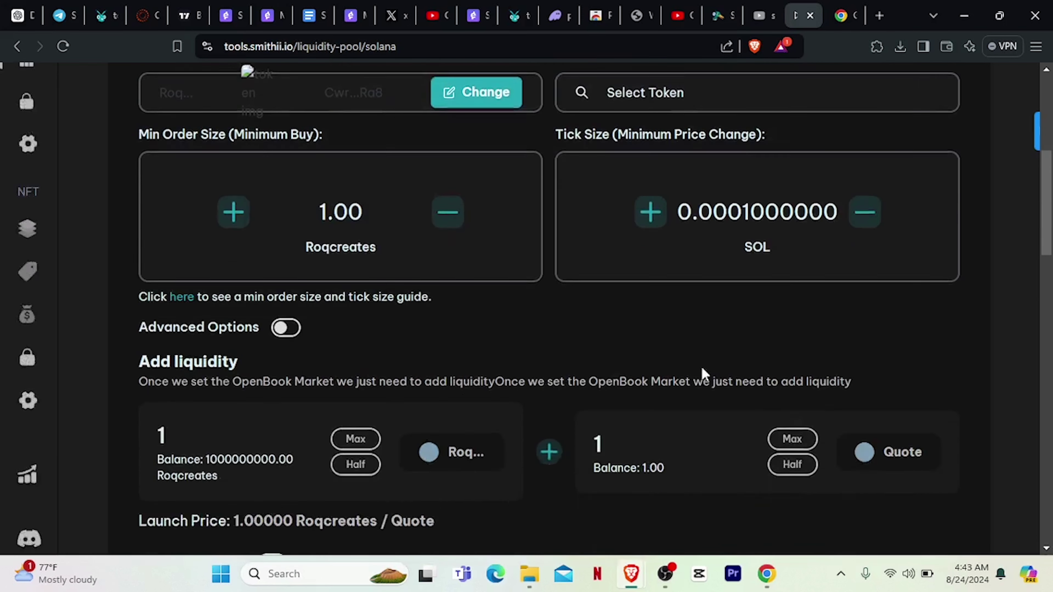
scroll(663, 367, "down", 7)
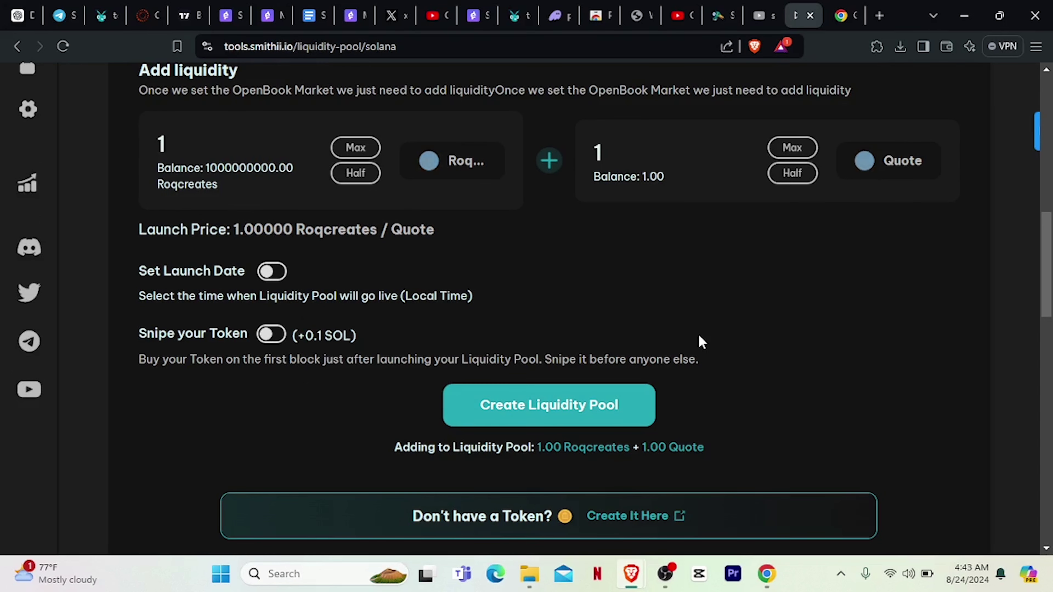
scroll(290, 261, "up", 5)
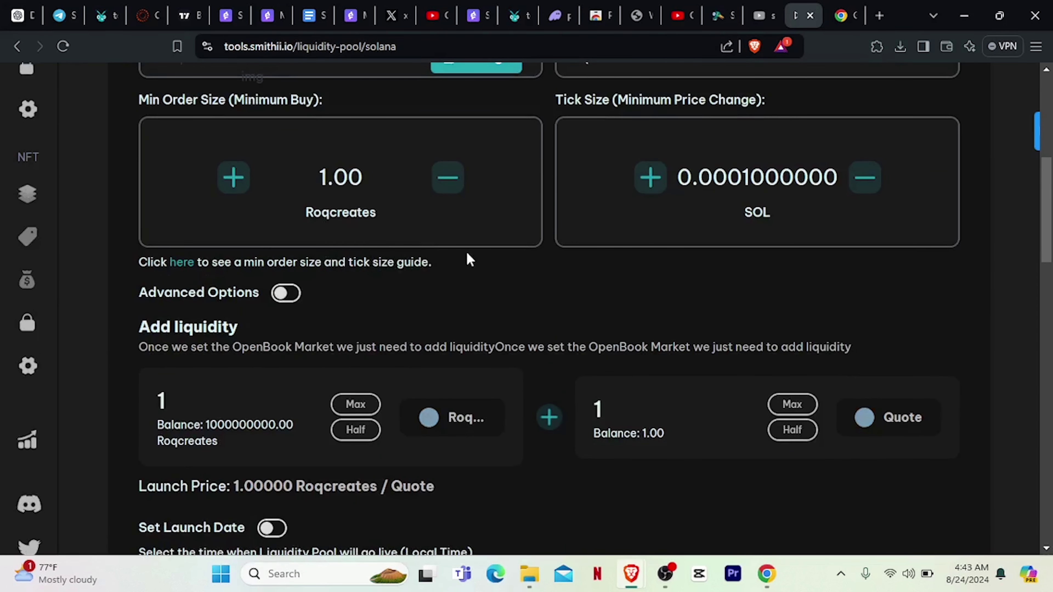
scroll(472, 257, "up", 5)
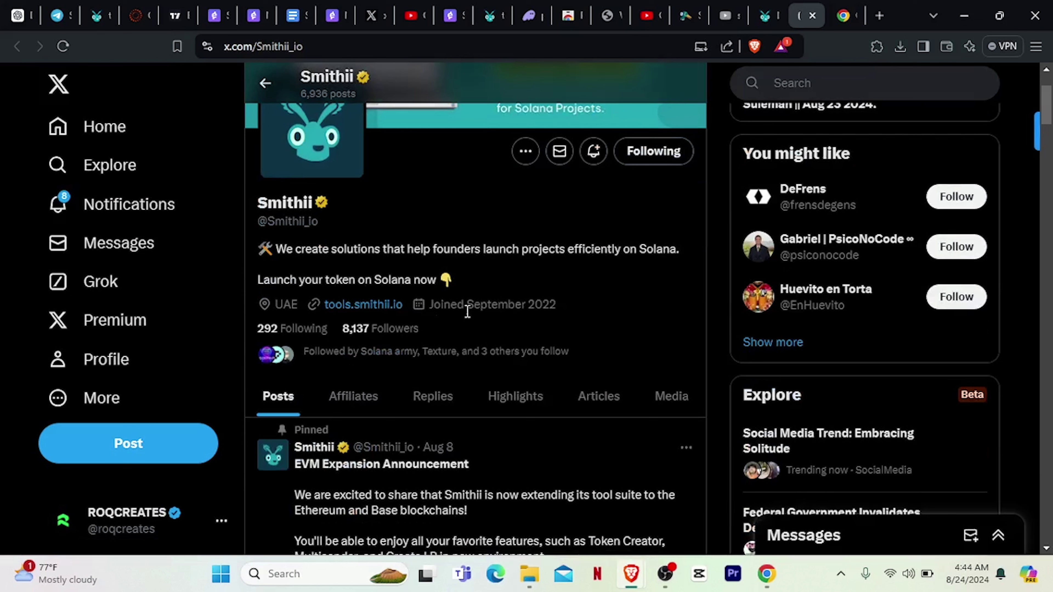
Enable post notifications with the bell icon beside Following on Smithii's X profile
left_click(596, 157)
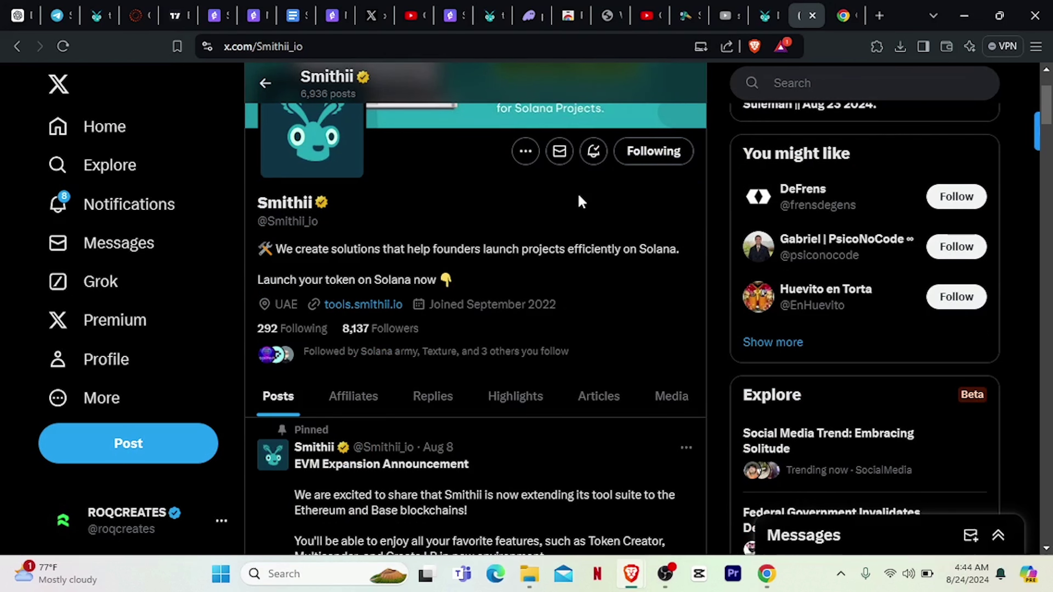